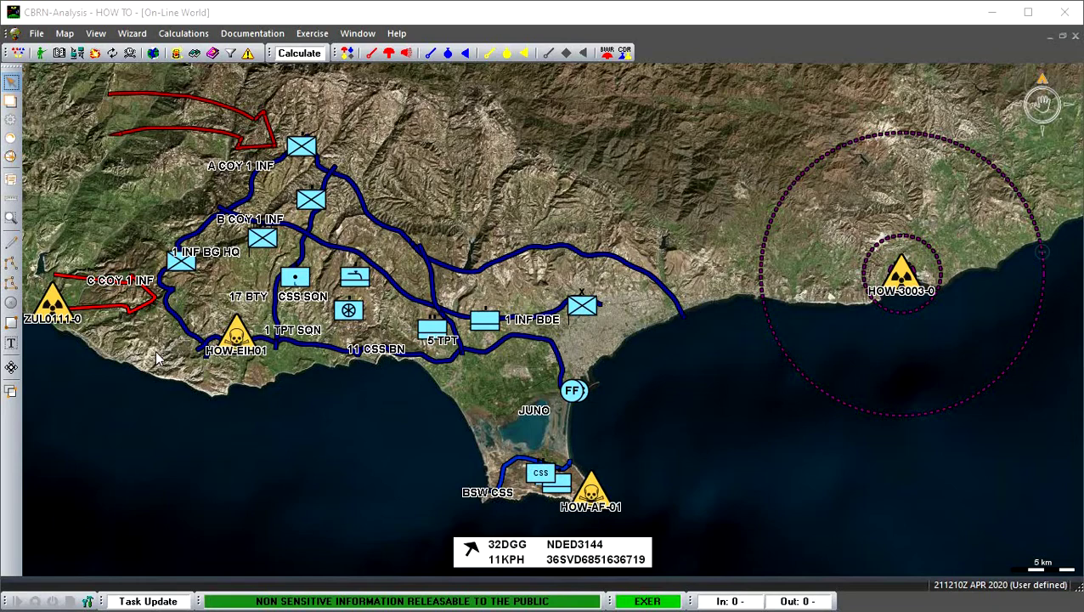
Step: Zoom the map from 5 km to 500 m scale around HOW-AF-01 on the airfield peninsula
scroll(295, 406, up, 5)
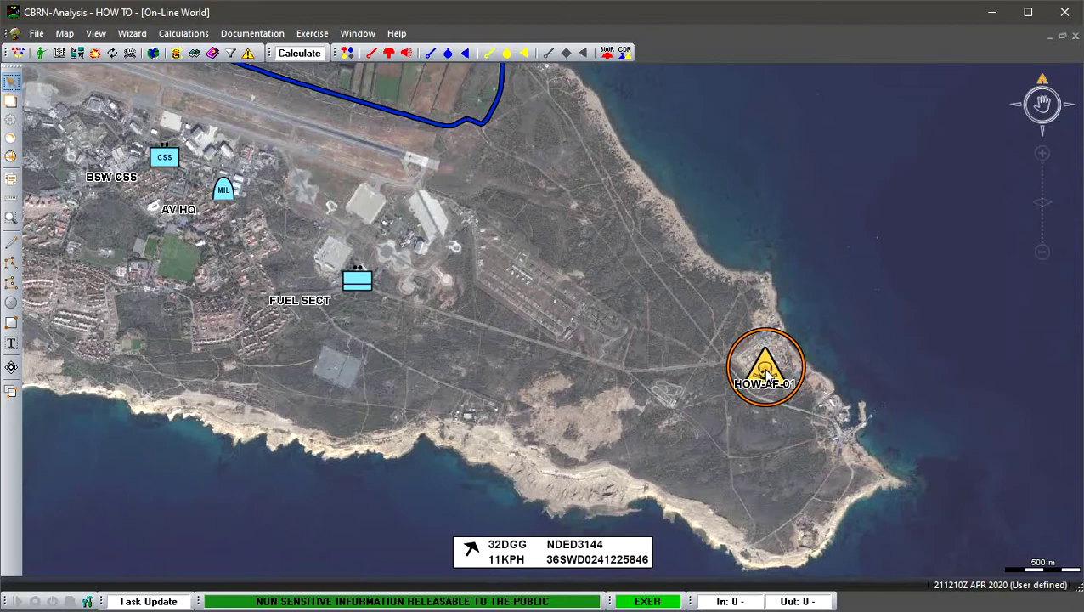
double_click(765, 373)
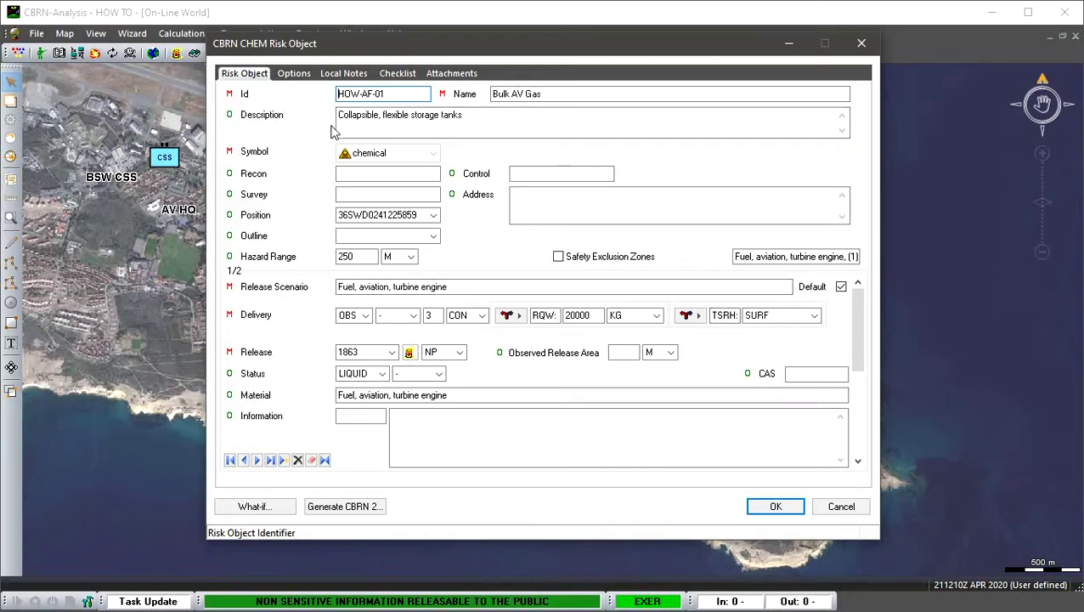
click(453, 74)
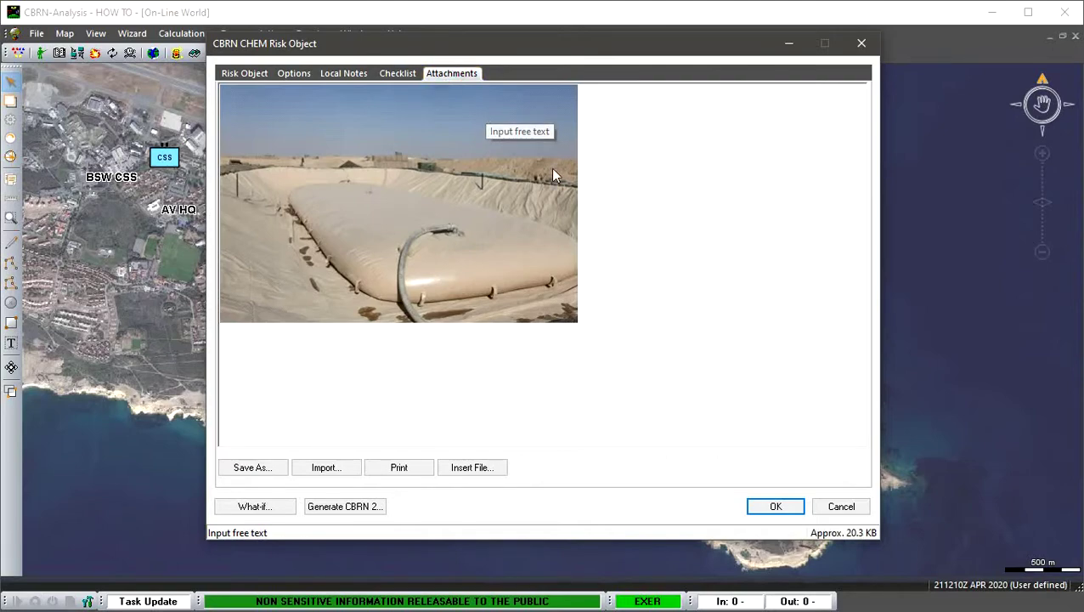
click(838, 508)
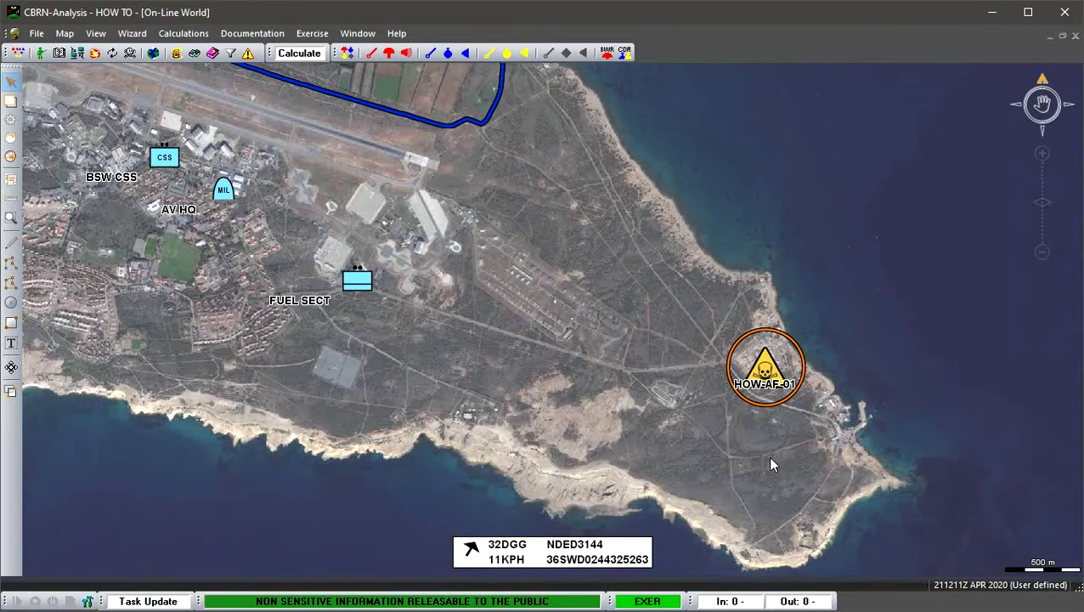
Step: Open the ZUL0111-0 nuclear risk object's record and view its attached missile launcher photo
scroll(772, 464, up, 3)
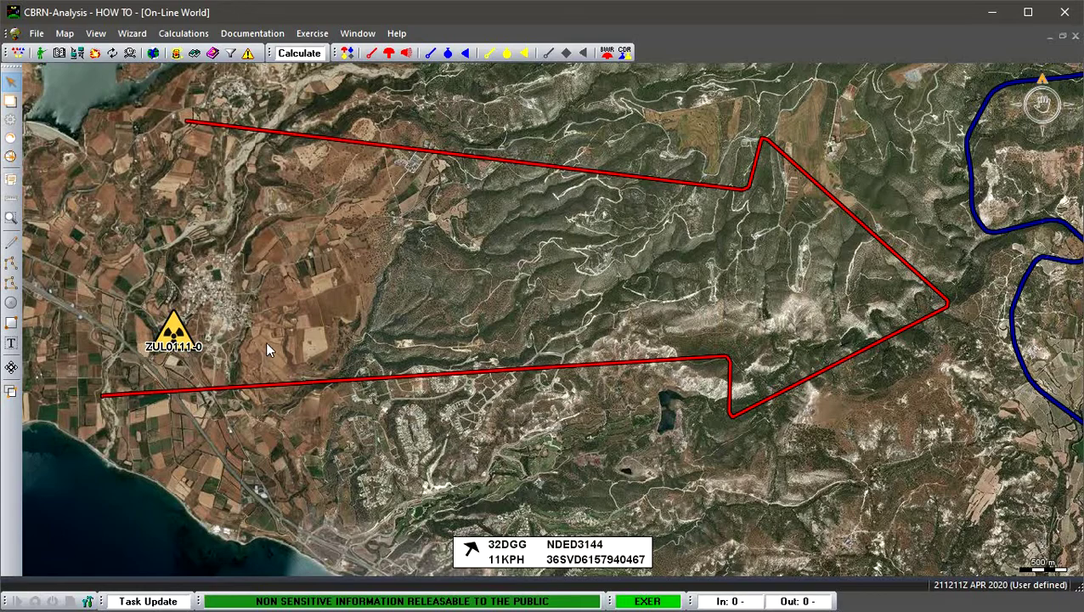
double_click(177, 340)
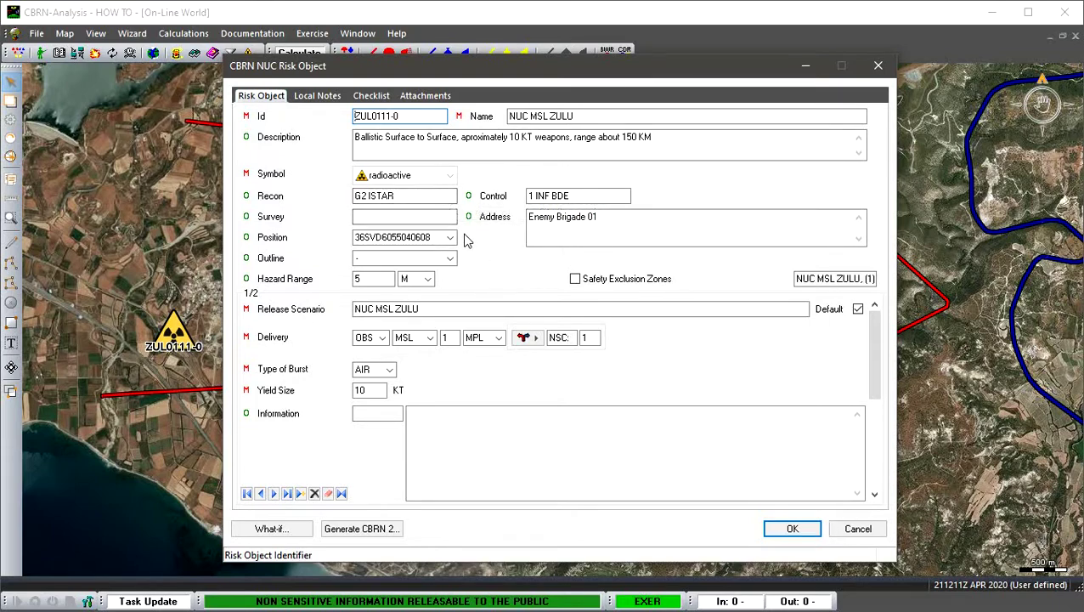
click(422, 96)
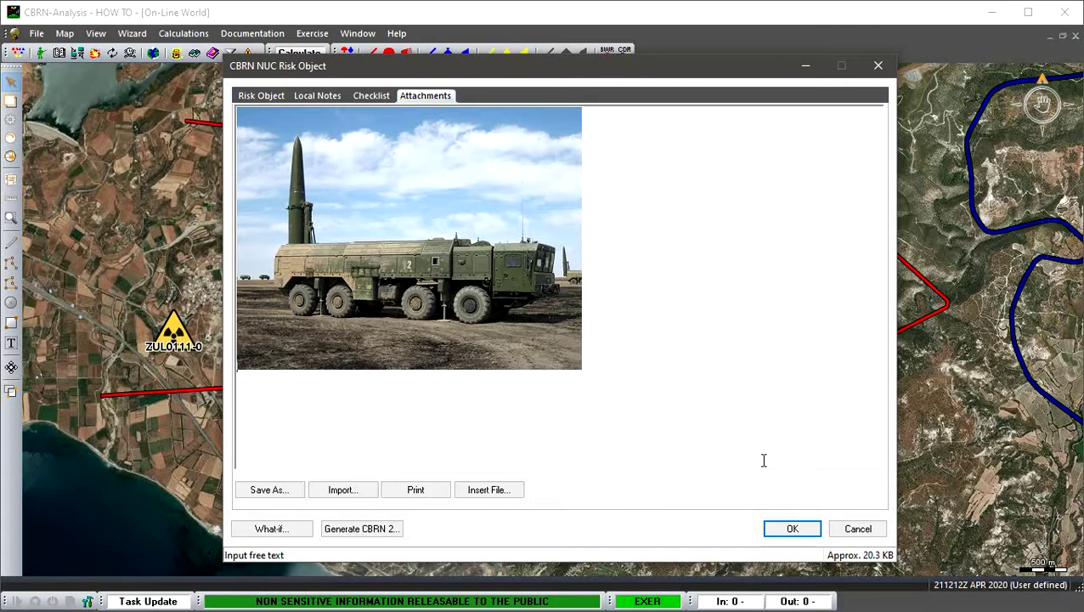
Step: Cancel the ZUL0111-0 NUC Risk Object dialog without saving and return to the 5 km overview
click(846, 530)
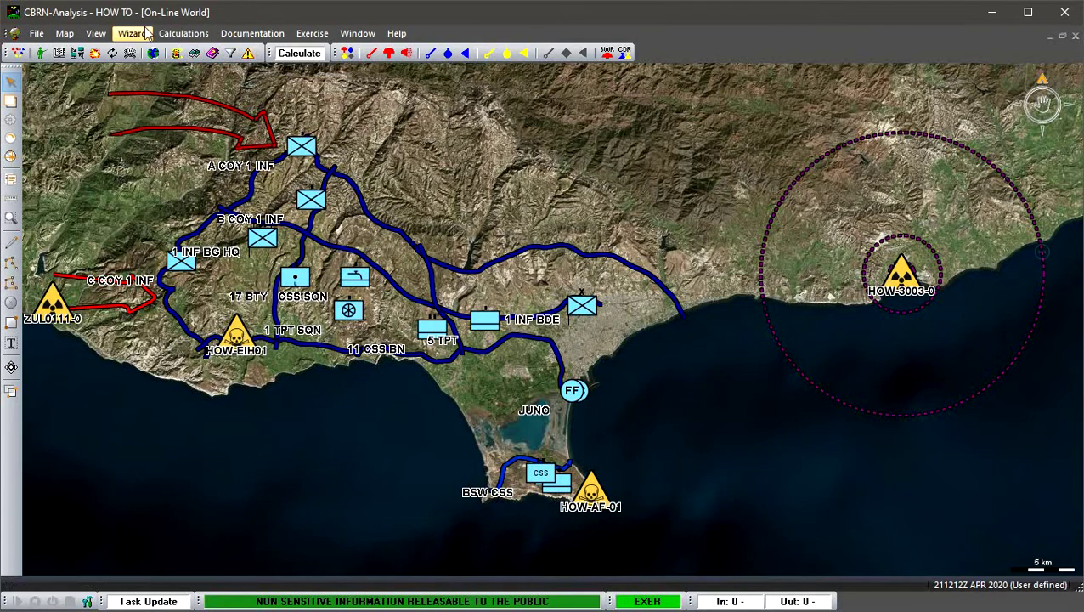
Step: Open the Risk Objects table from the View menu (Shift+F5)
click(95, 34)
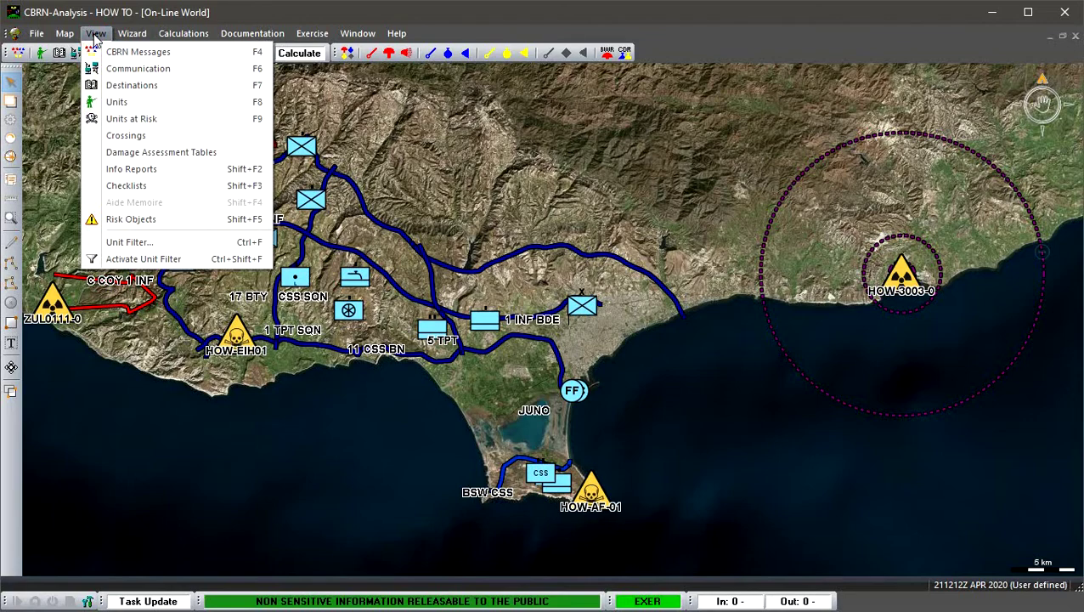
click(117, 223)
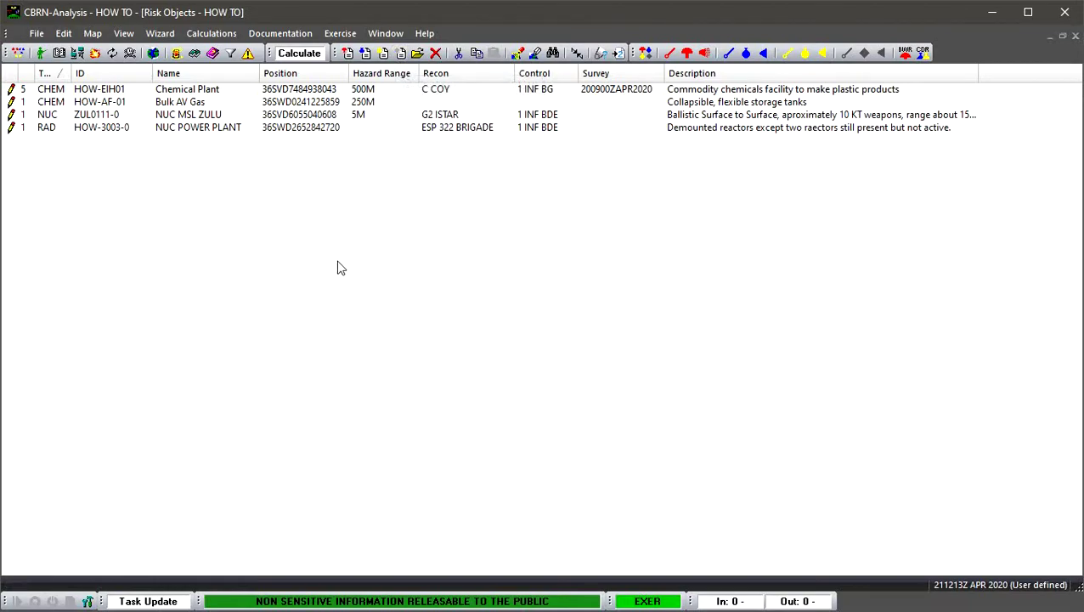
Step: Switch back to the On-Line World map and zoom in on the farmland near B COY 1 INF
click(389, 35)
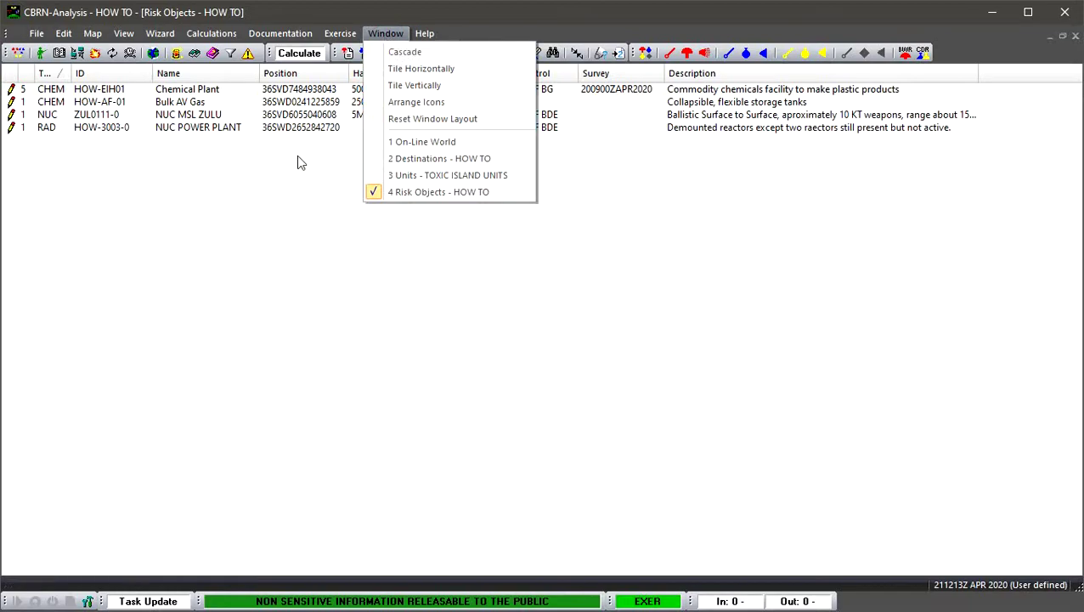
click(422, 144)
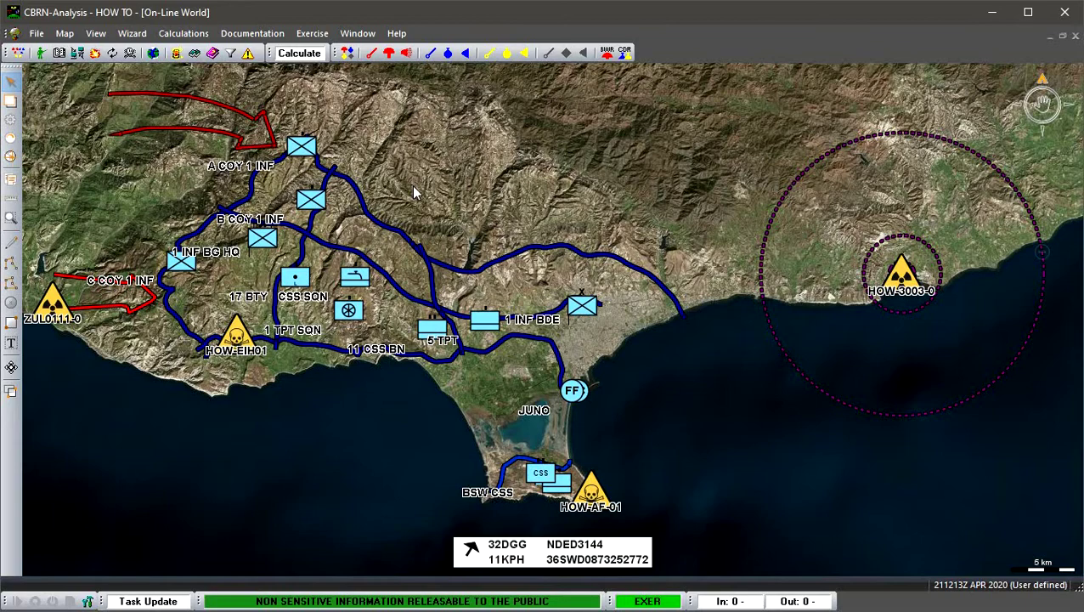
scroll(414, 193, up, 10)
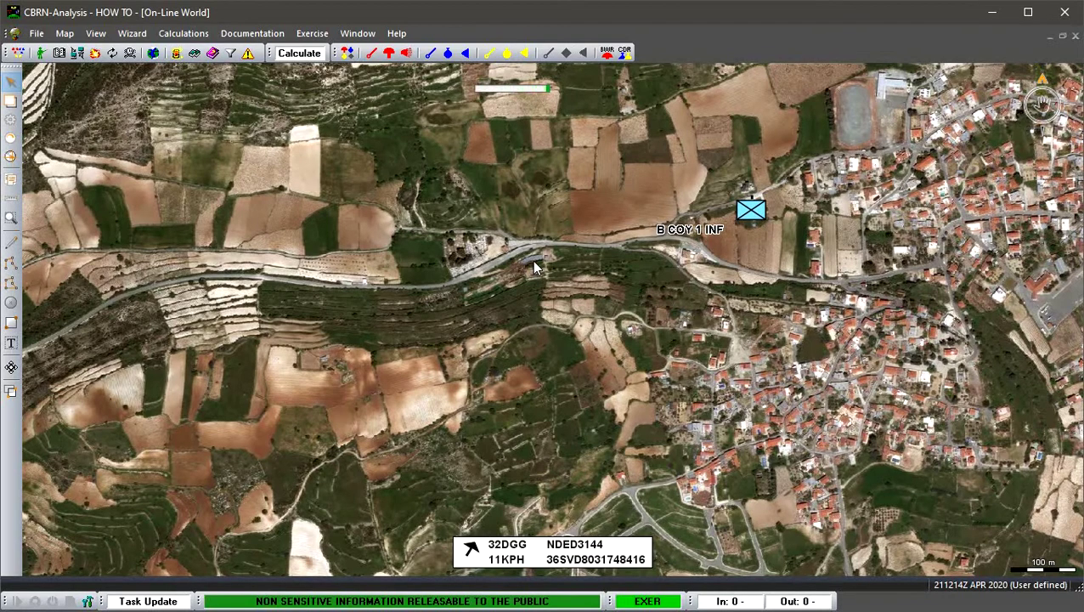
scroll(532, 260, up, 3)
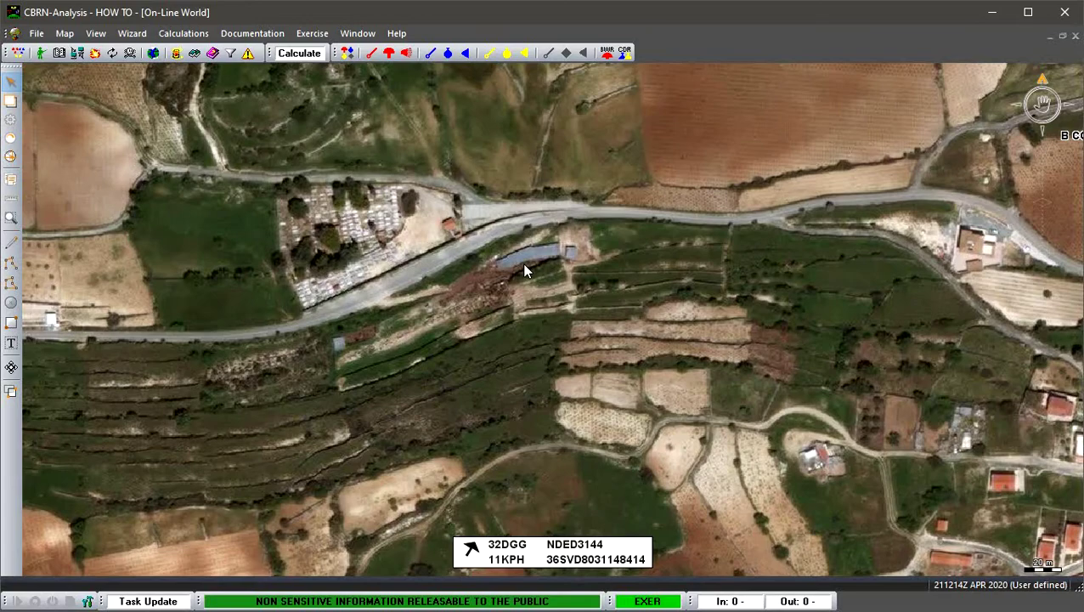
right_click(524, 266)
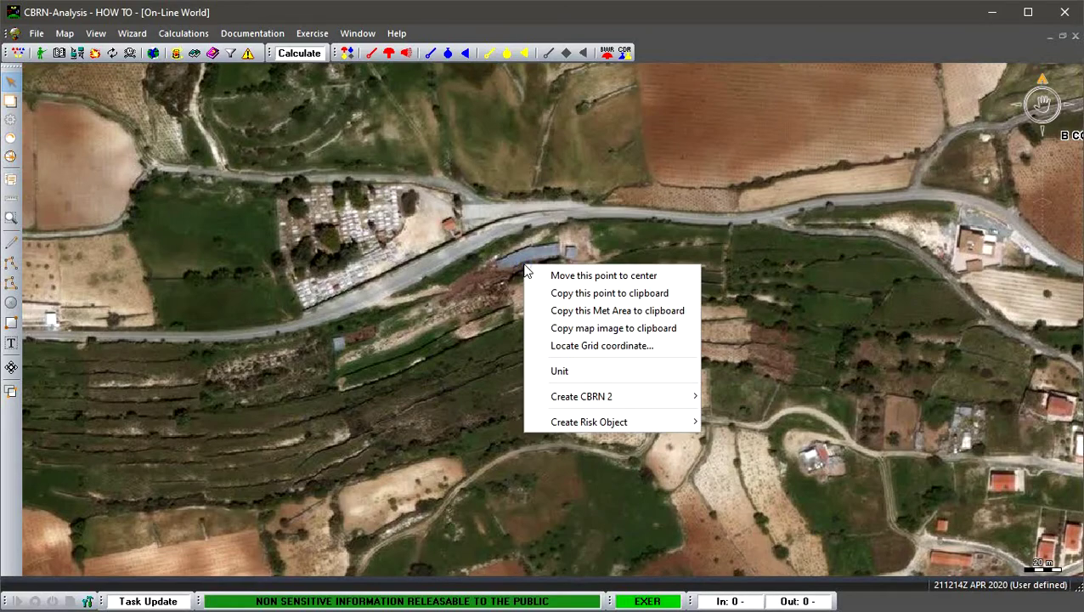
mouse_move(587, 422)
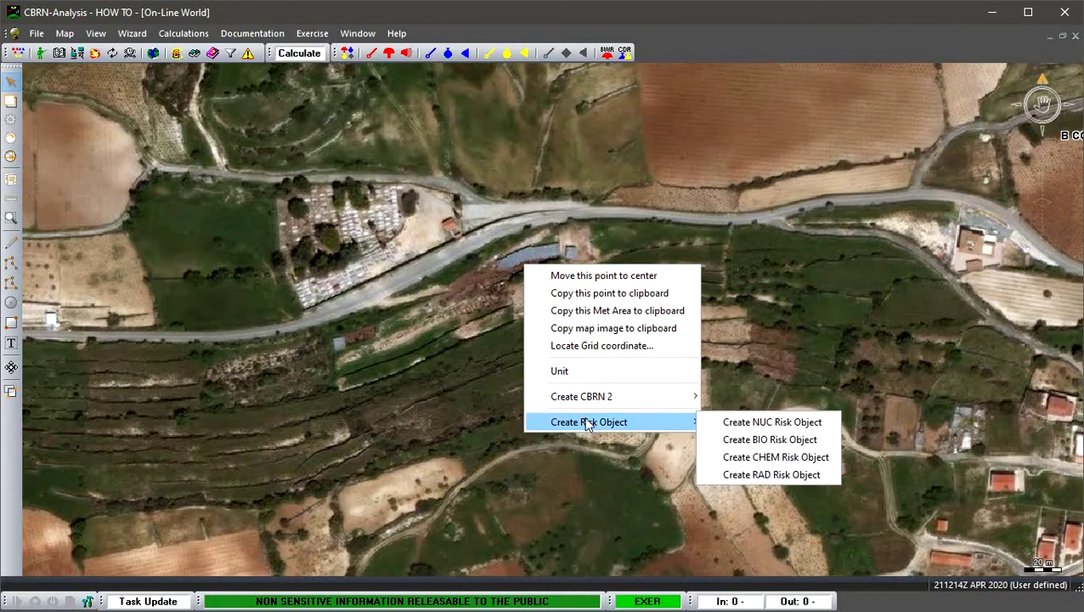
click(769, 458)
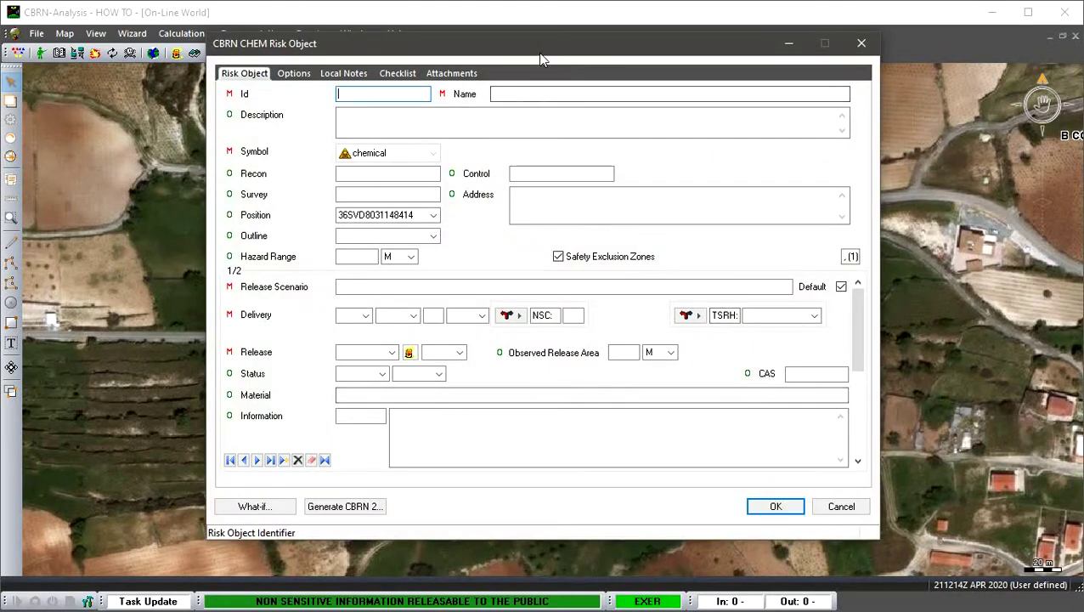
drag(546, 48, 560, 80)
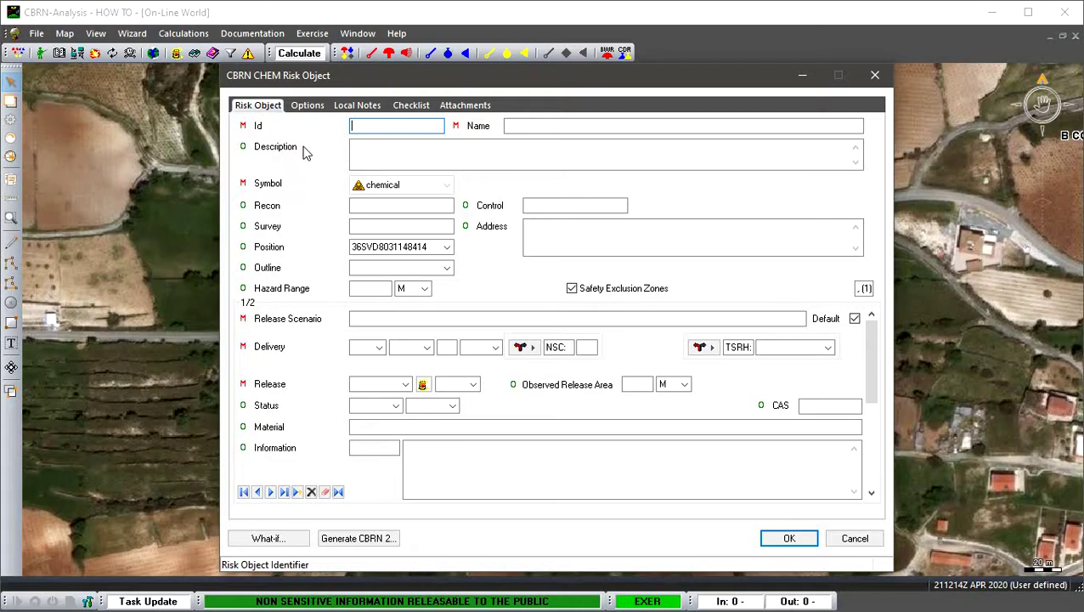
click(309, 106)
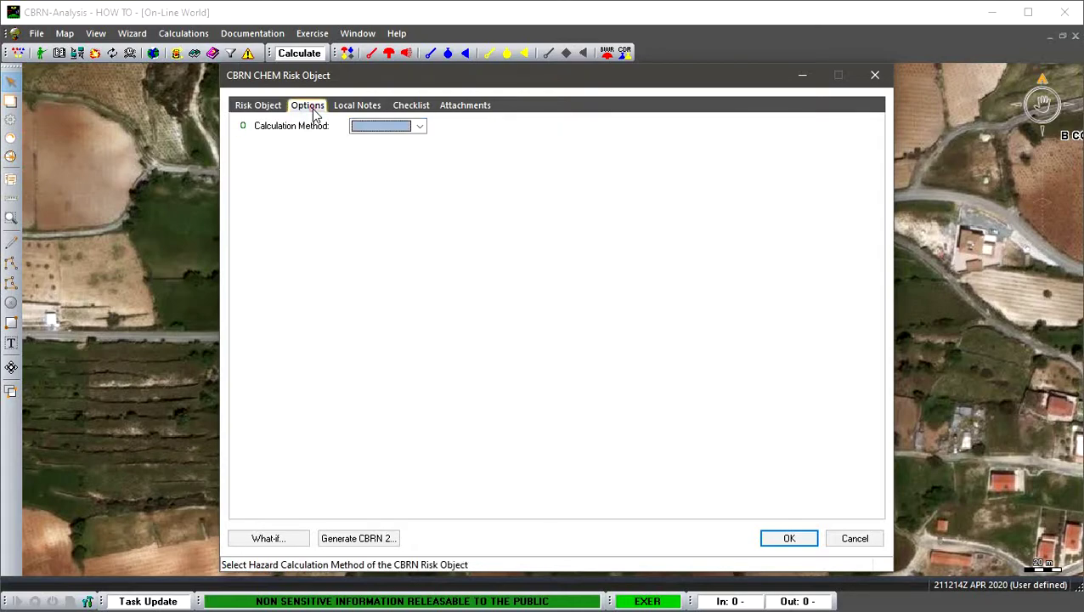
click(357, 105)
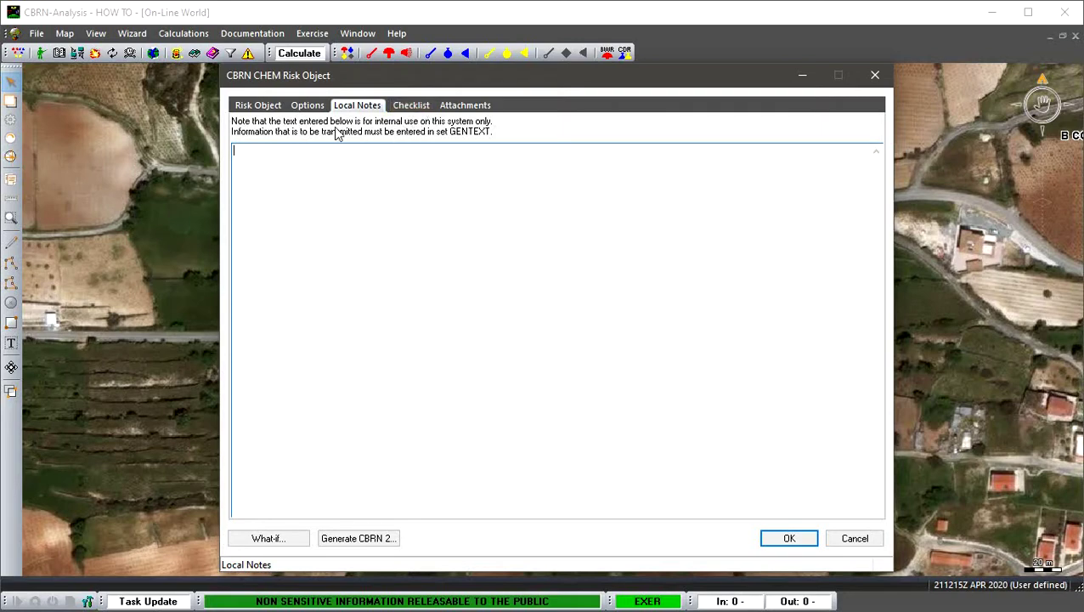
click(449, 108)
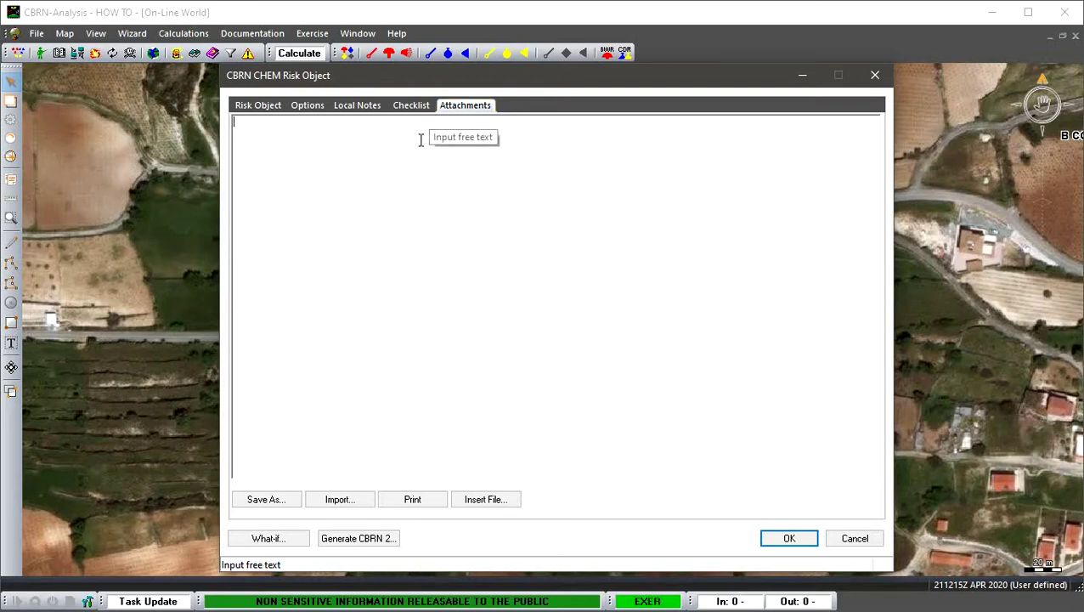
click(265, 107)
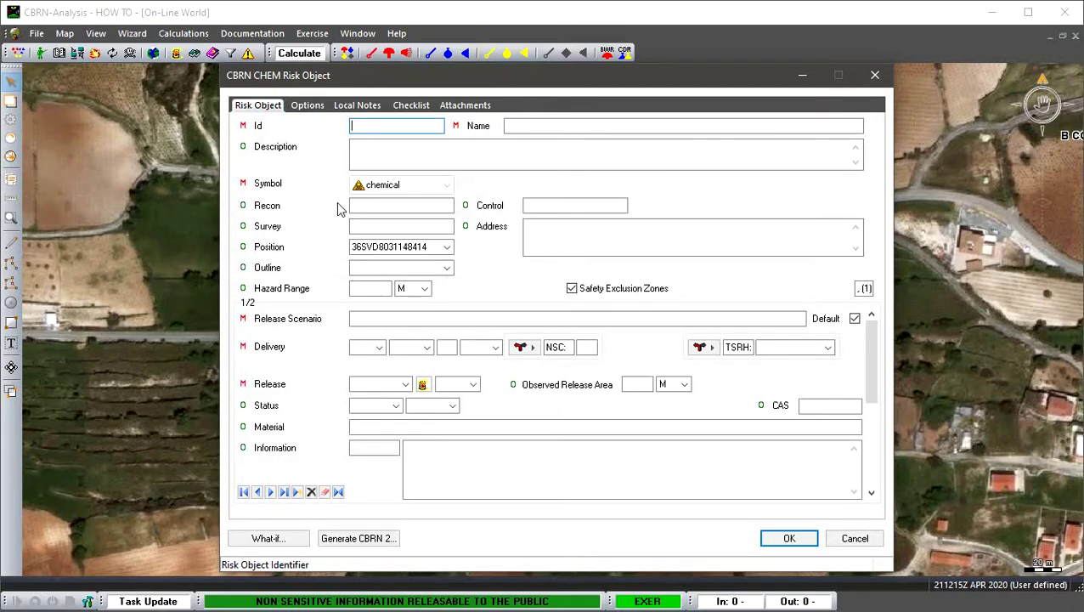
Step: Give the new chemical risk object the Id EIH-02
click(366, 125)
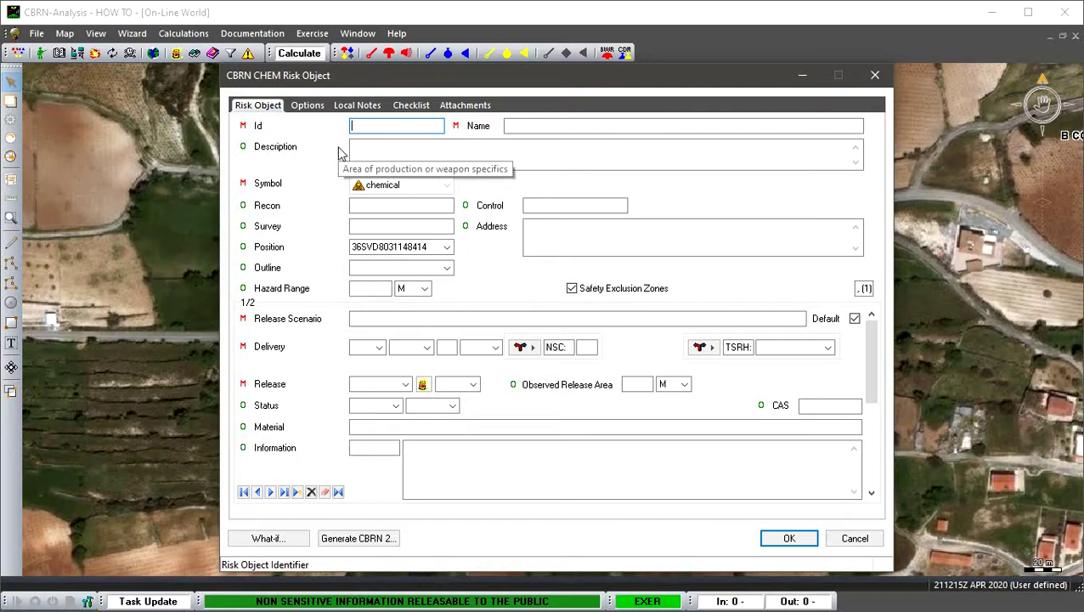
text(EIH)
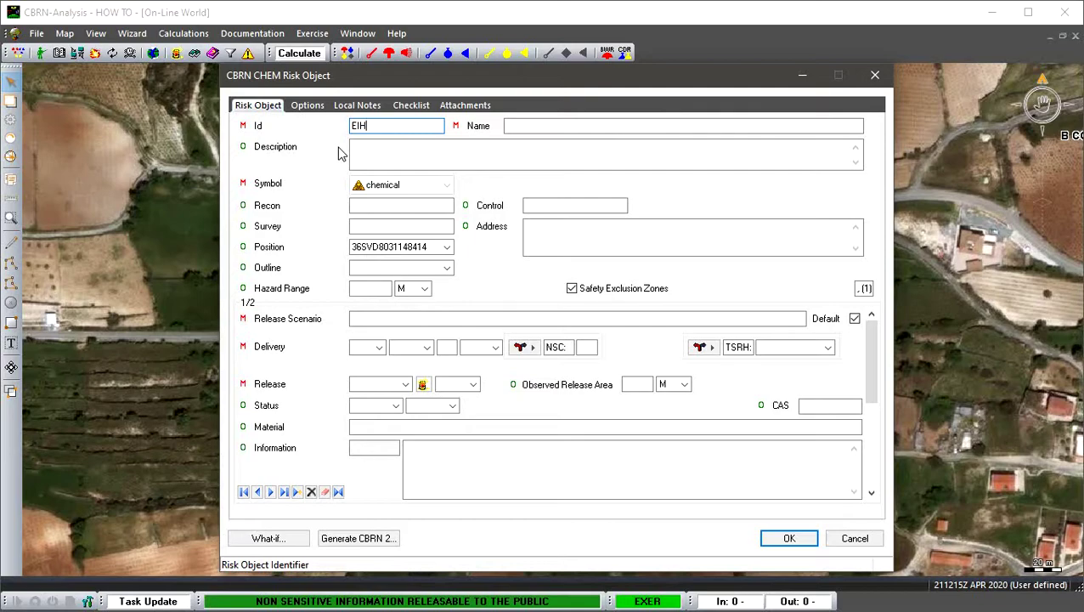
text(-02)
Step: Enter the name 'Suspect Drums', retyping it to fix the mistyped capitalization
click(516, 126)
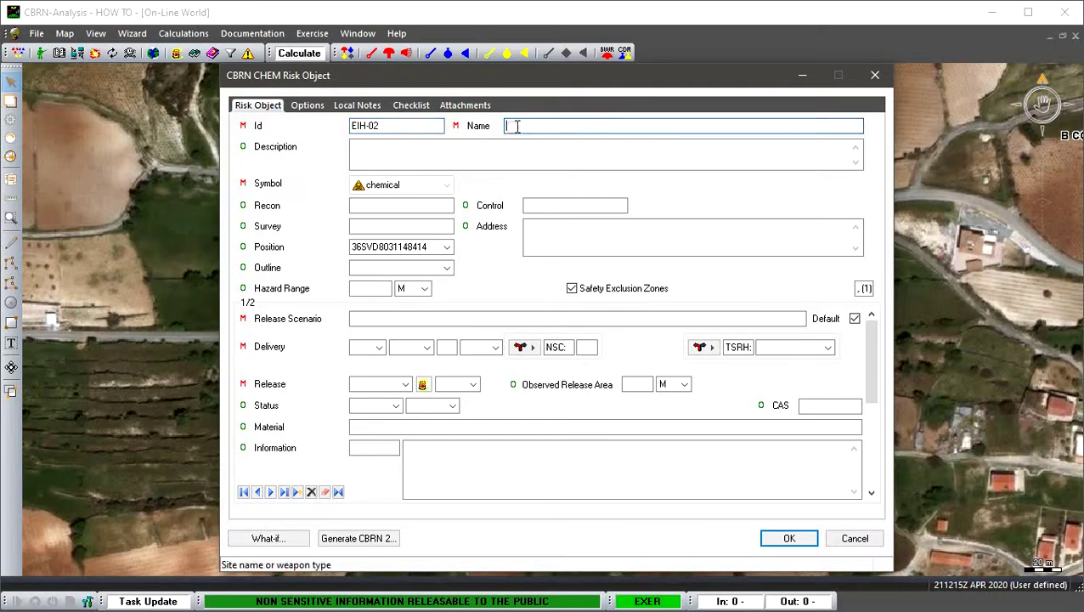
text(supECT DR)
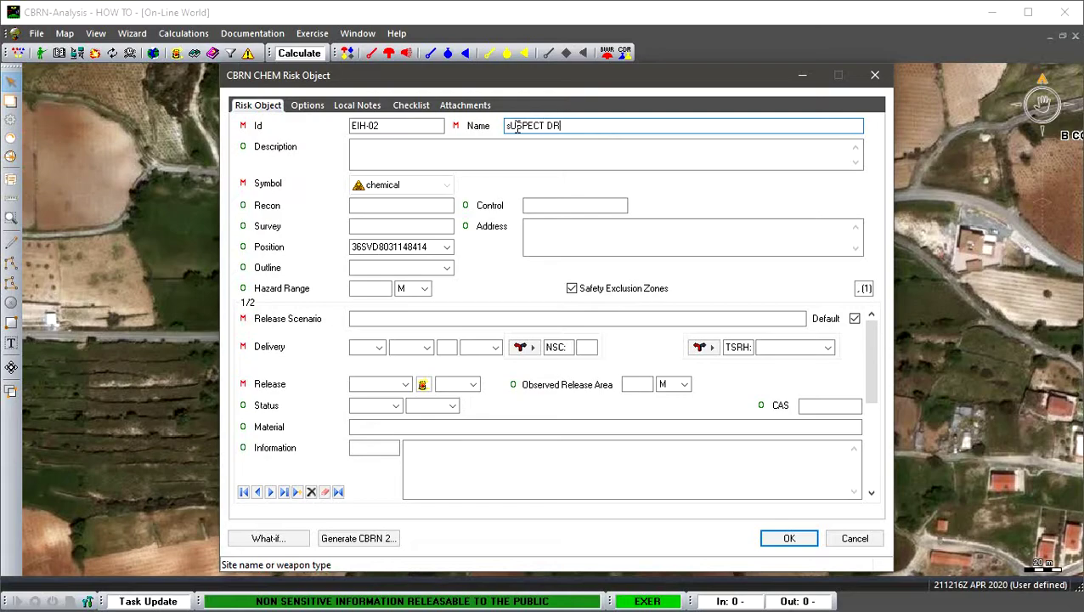
text(UMS)
click(516, 126)
text(S)
click(590, 126)
key(shift+Home)
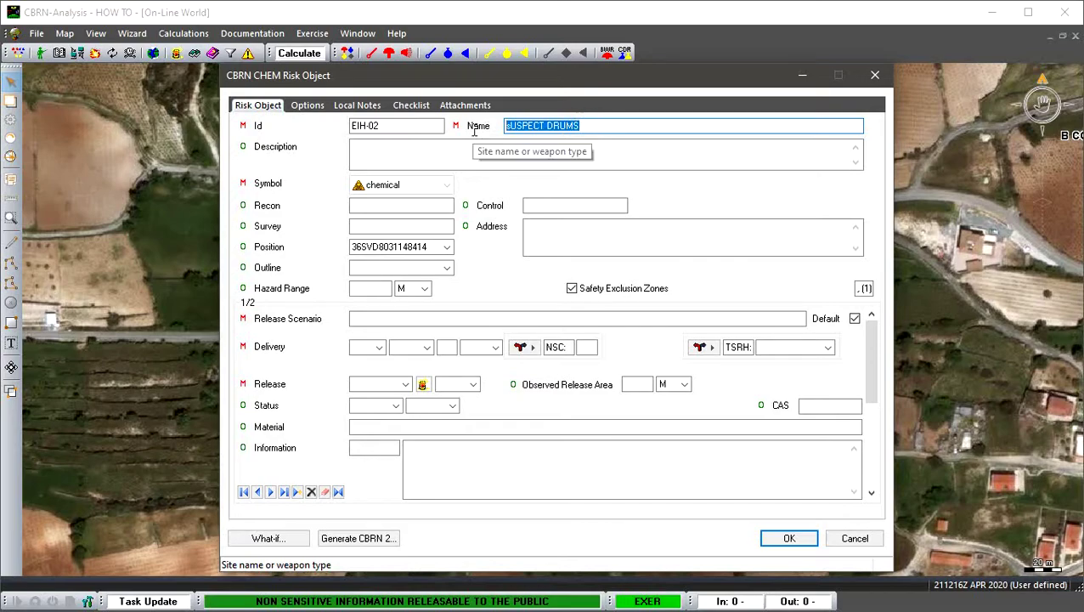
text(Suspec)
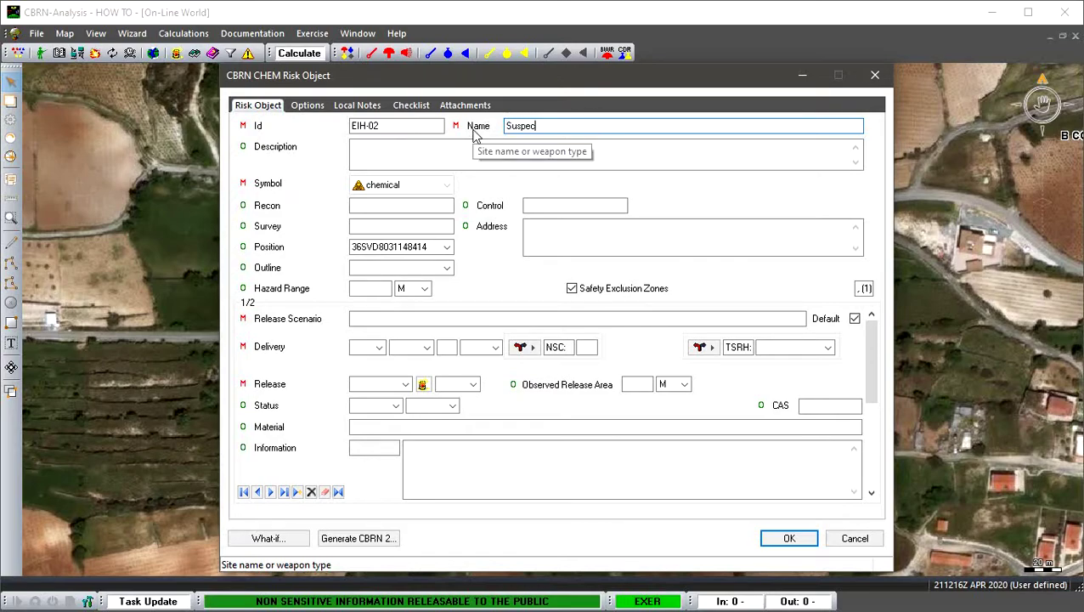
text(t Drums)
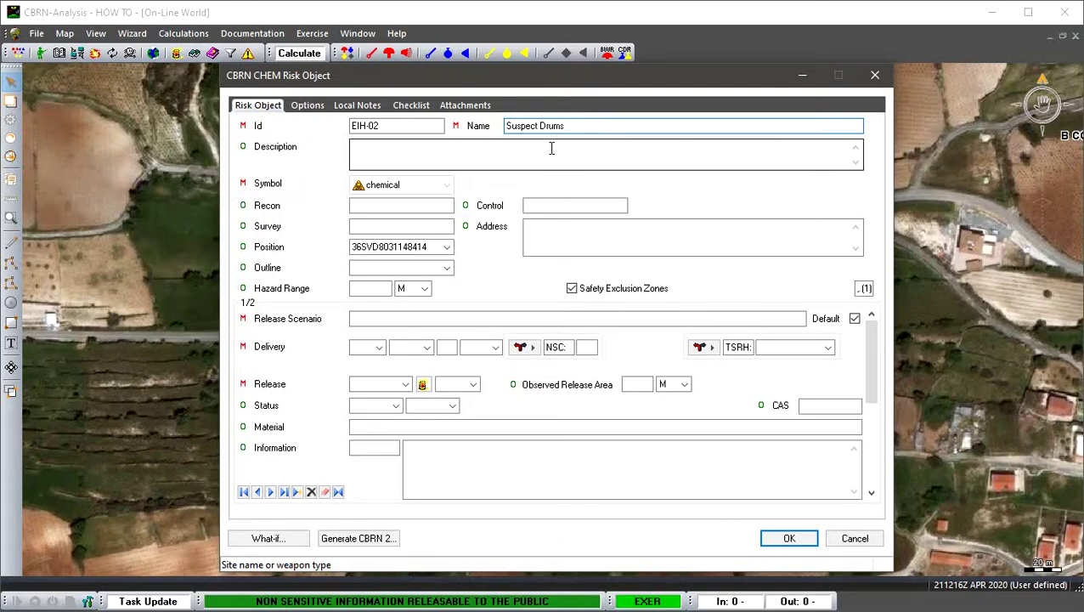
Step: Enter the description '6 drums found at the side of a building'
click(392, 150)
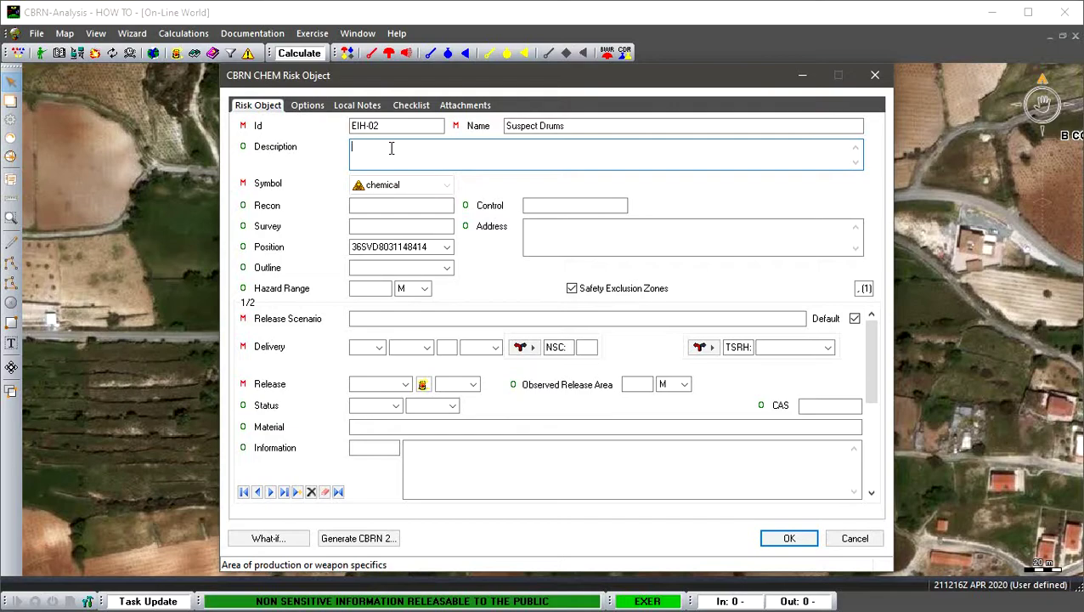
text(6 drums found at the side of a building)
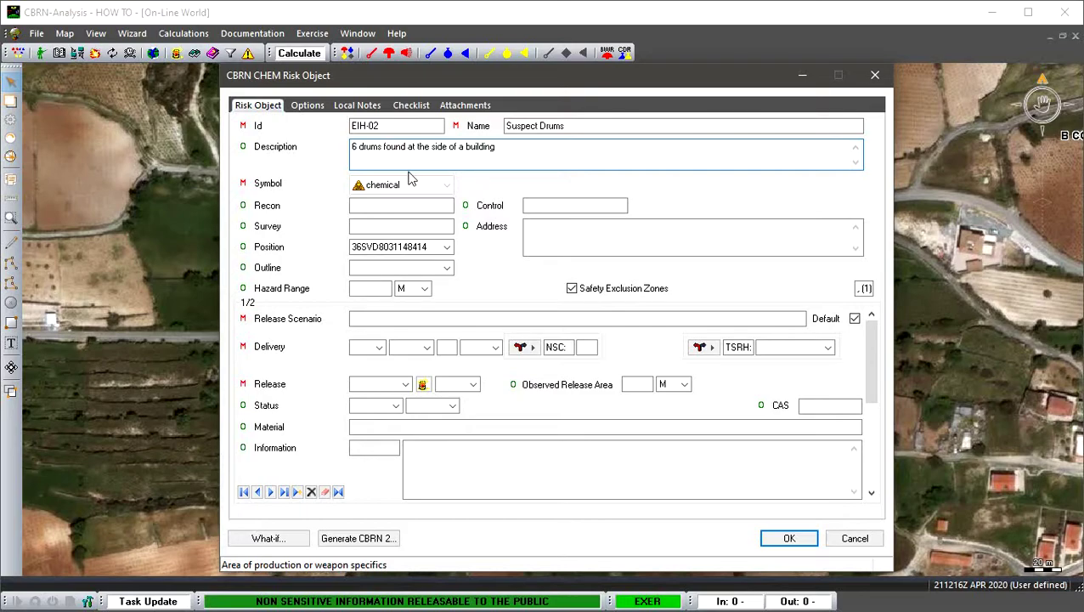
click(383, 205)
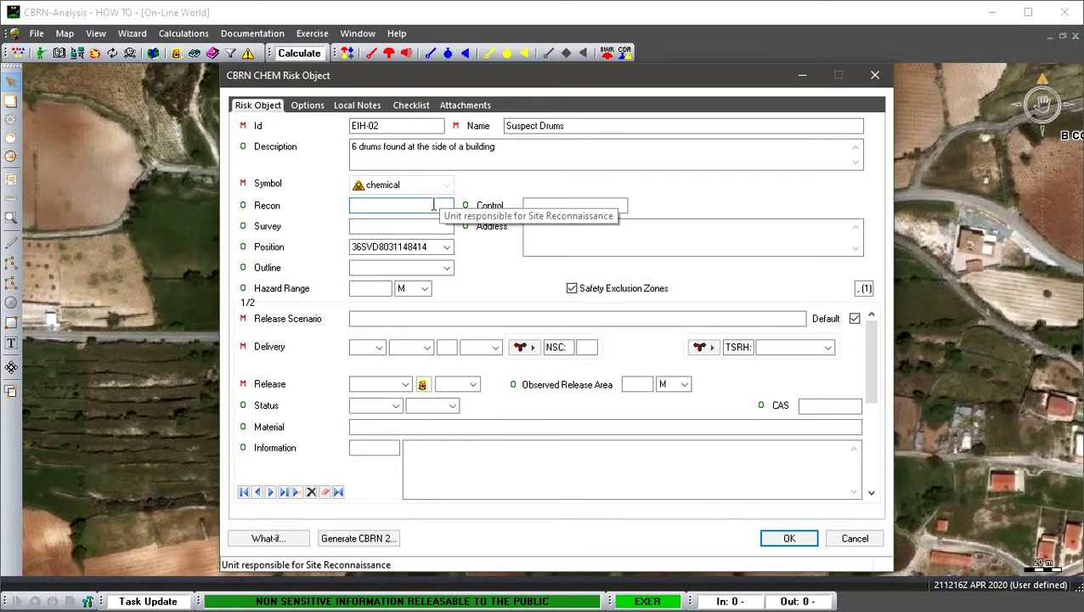
Step: Set the control unit to 1 INF BG and start the survey date-time with 211205
click(556, 205)
text(1)
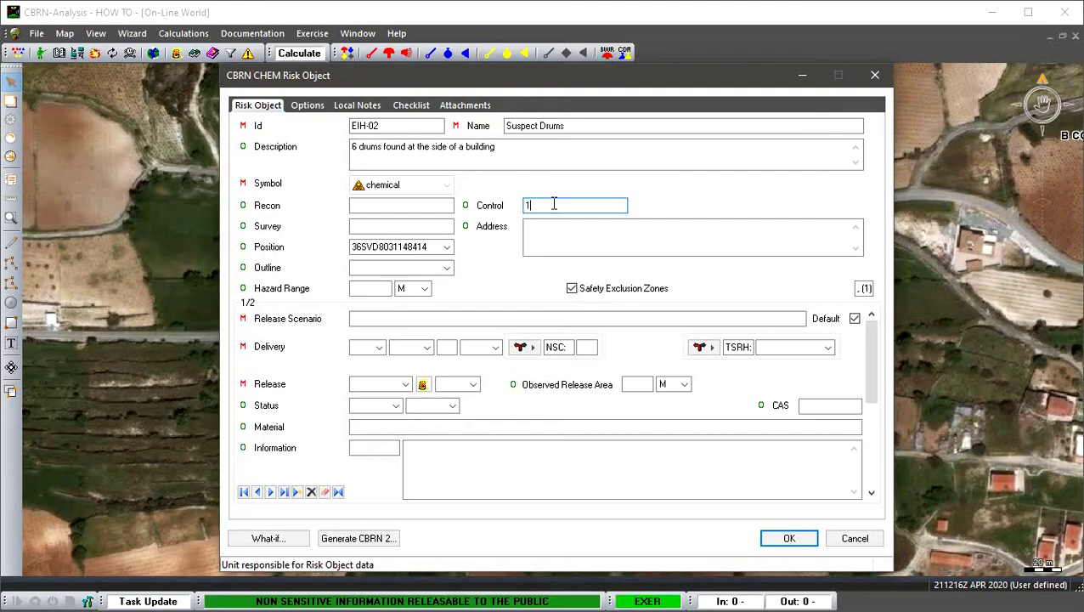
text( INF BG)
click(386, 226)
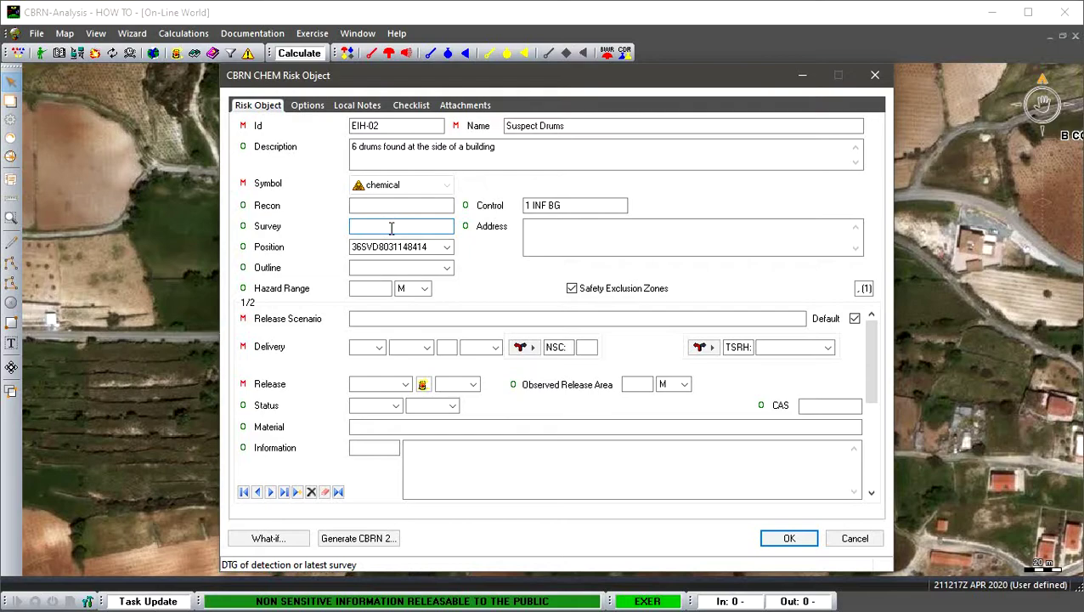
text(211205)
Step: Confirm the survey value so it reformats to 211205ZAPR2020
key(Tab)
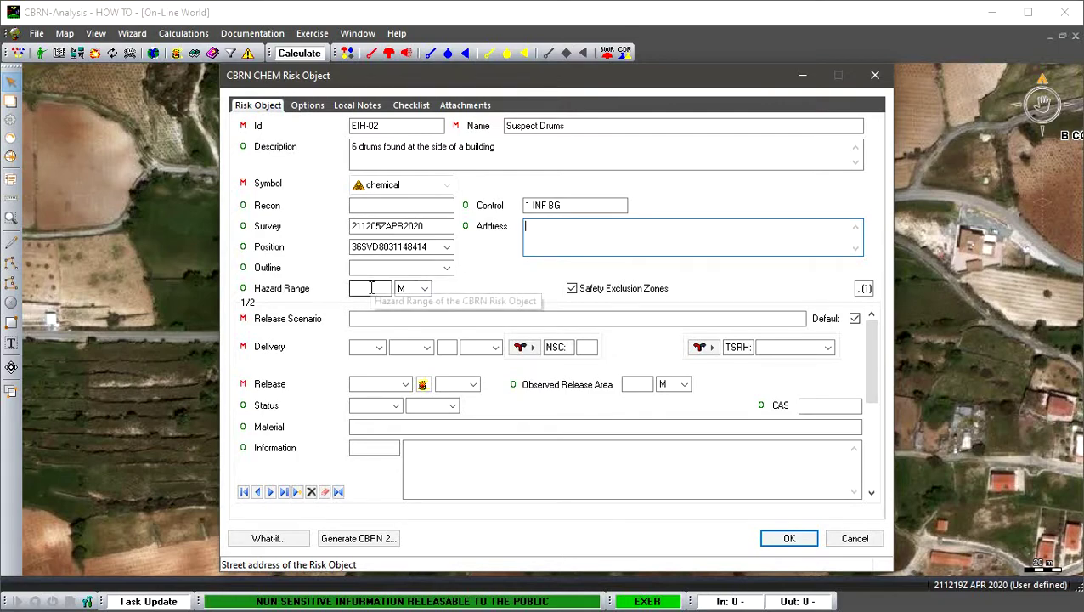
Step: Enter a hazard range of 250, keeping the unit at M
click(372, 288)
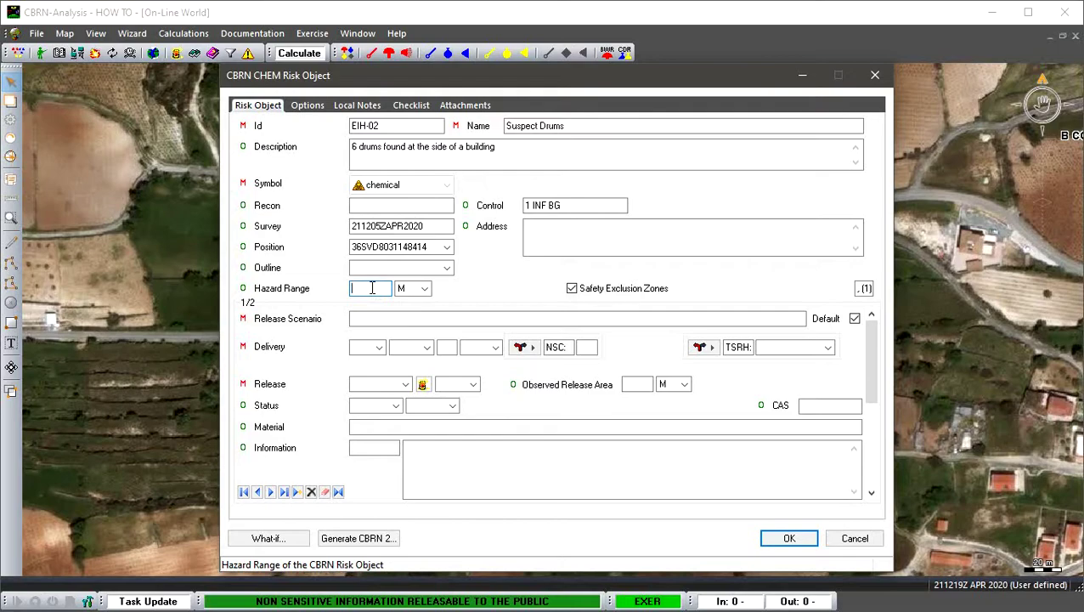
text(250)
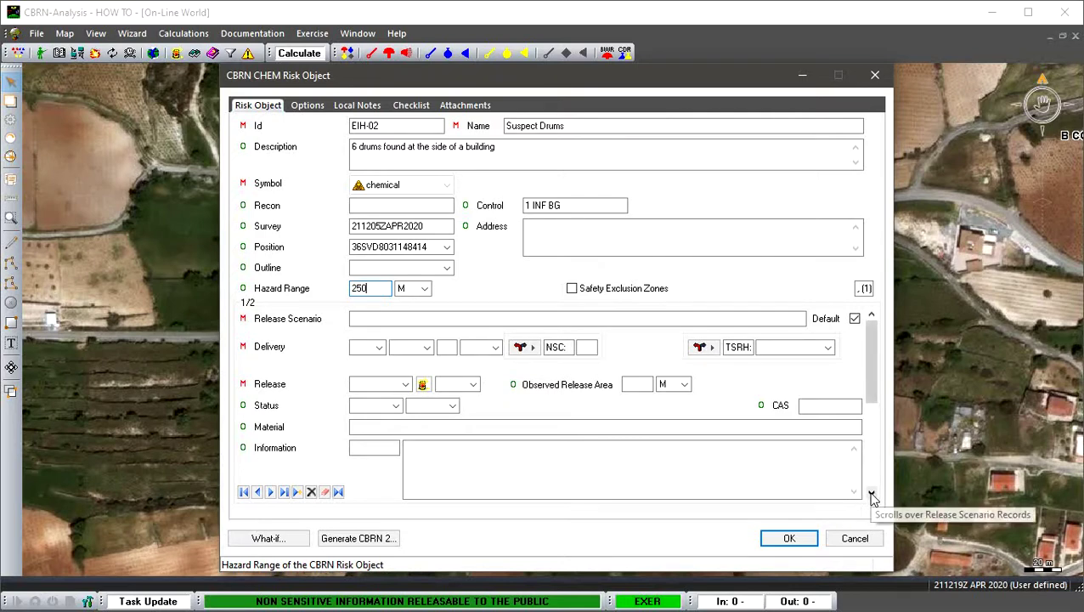
click(872, 495)
click(872, 314)
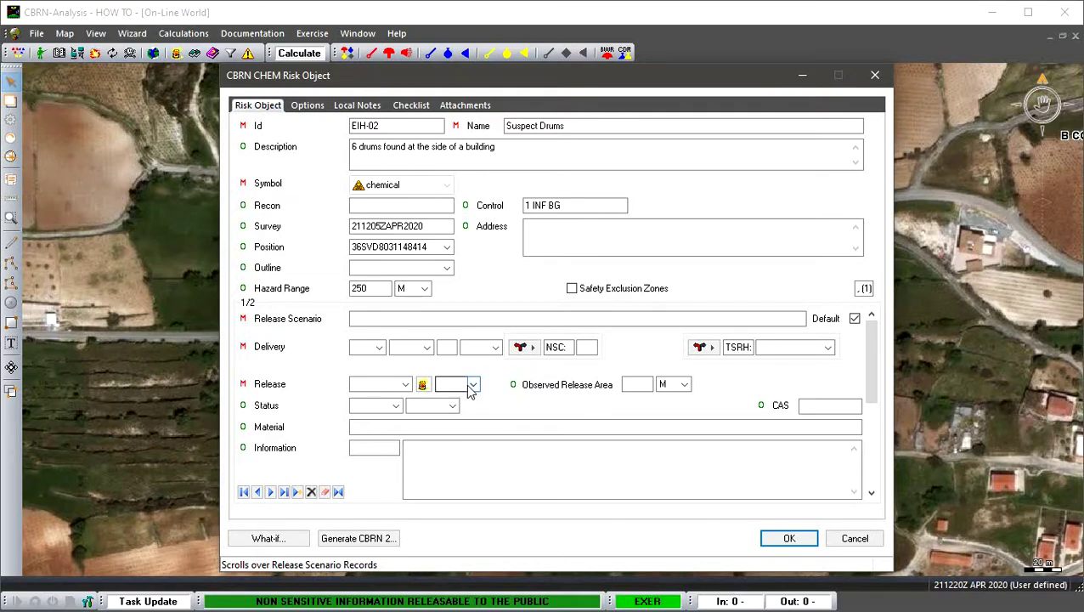
Step: Enter 'Suspect Drums' as the default release scenario name
click(402, 320)
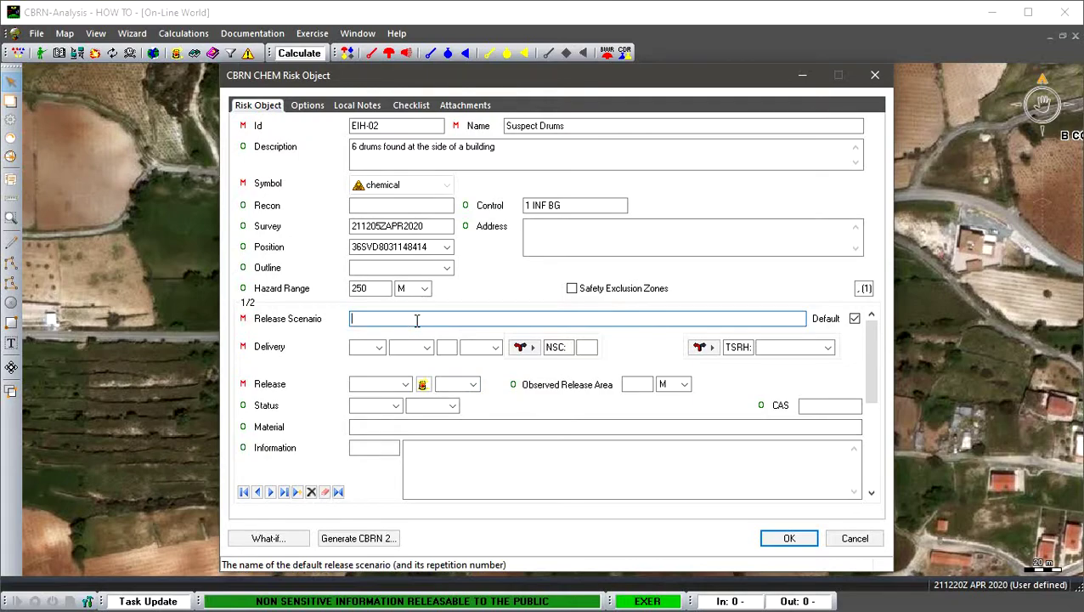
text(Suspect Drums)
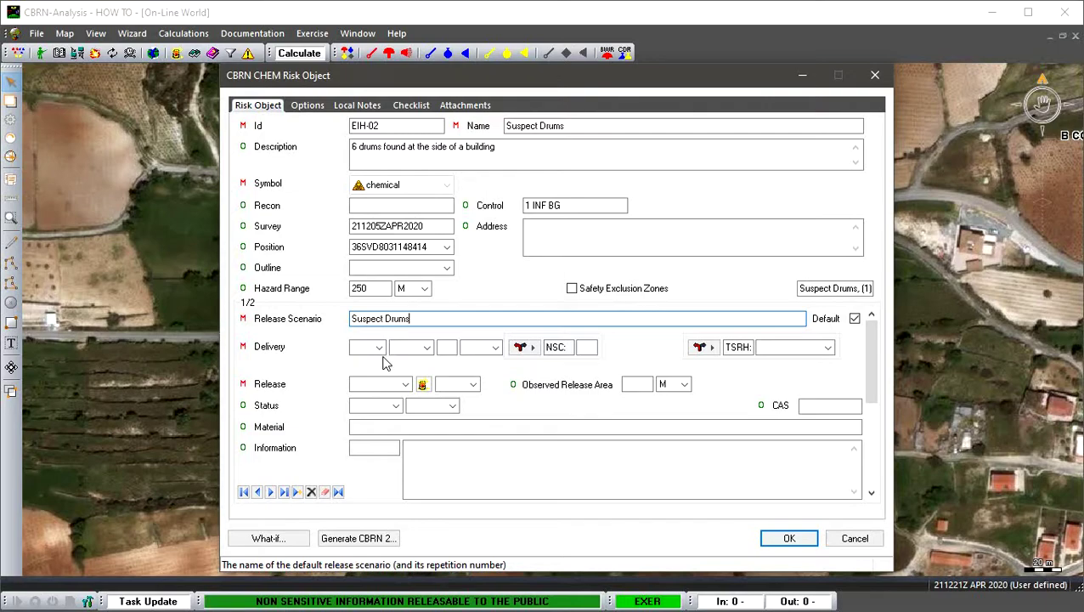
Step: Fill the Delivery row as observed, hyphen qualifier, 6 delivery systems, generic storage container (CON)
click(379, 347)
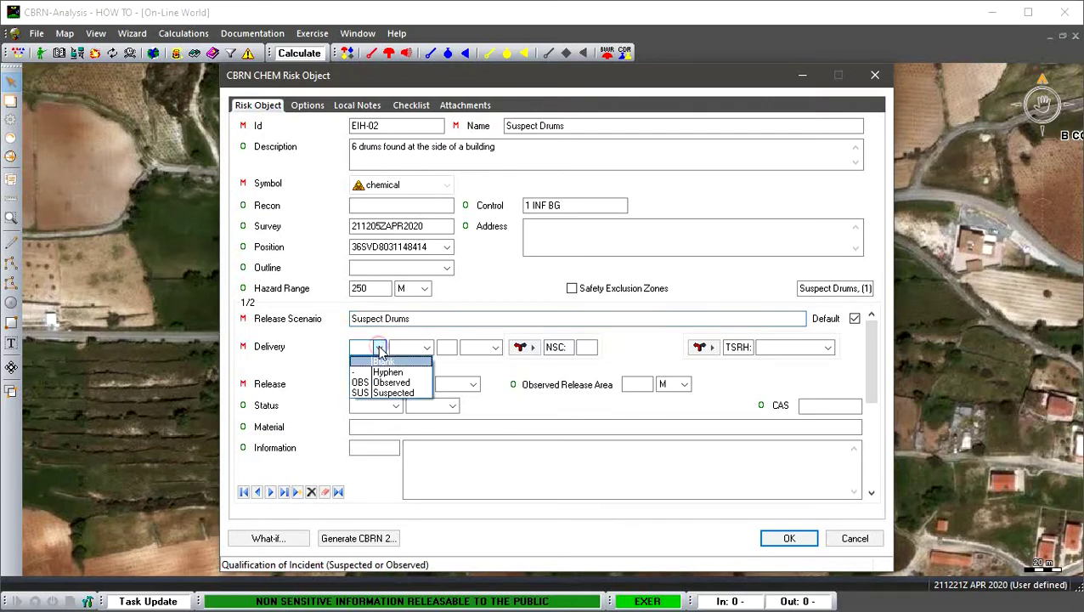
click(397, 384)
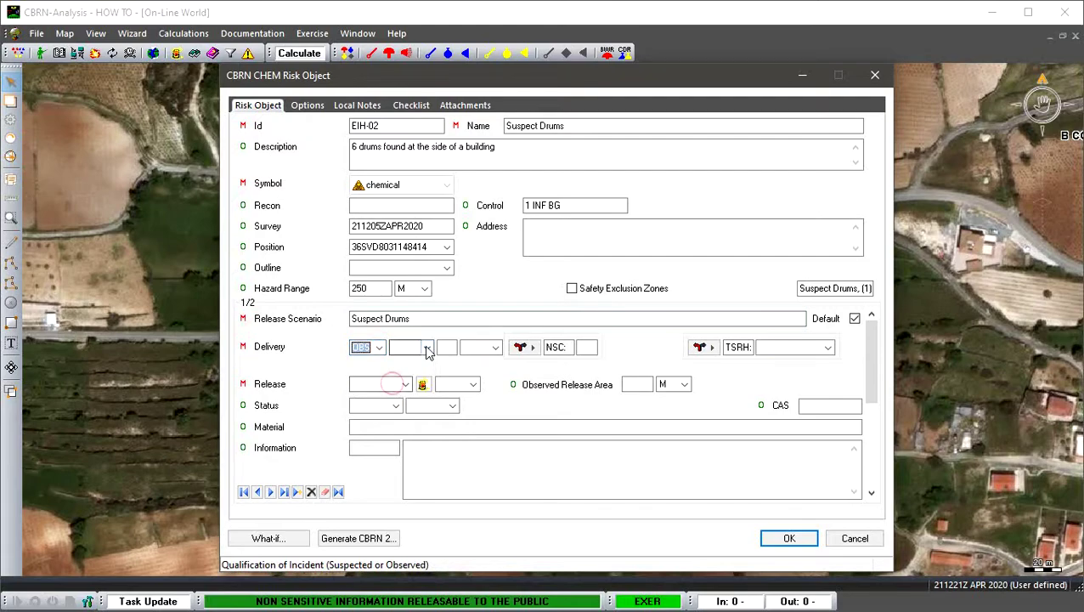
click(427, 346)
click(423, 356)
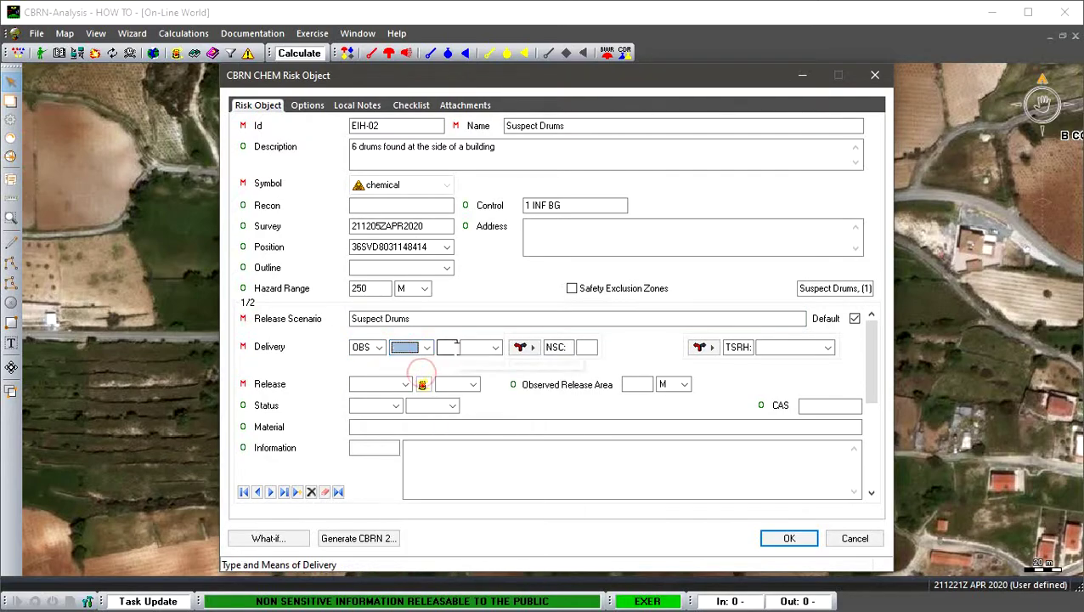
click(455, 348)
text(6)
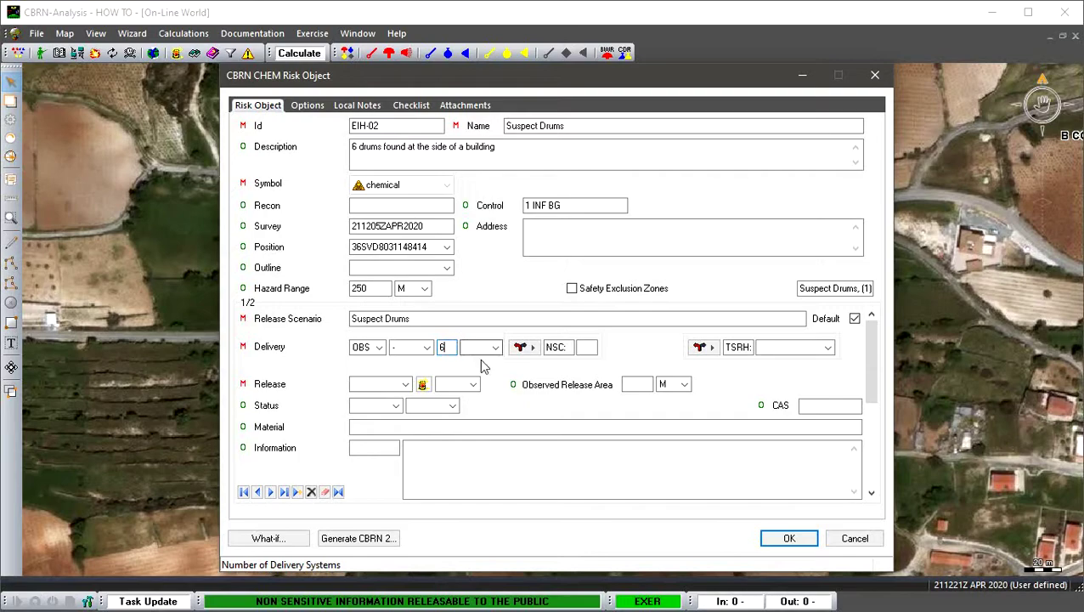
click(496, 347)
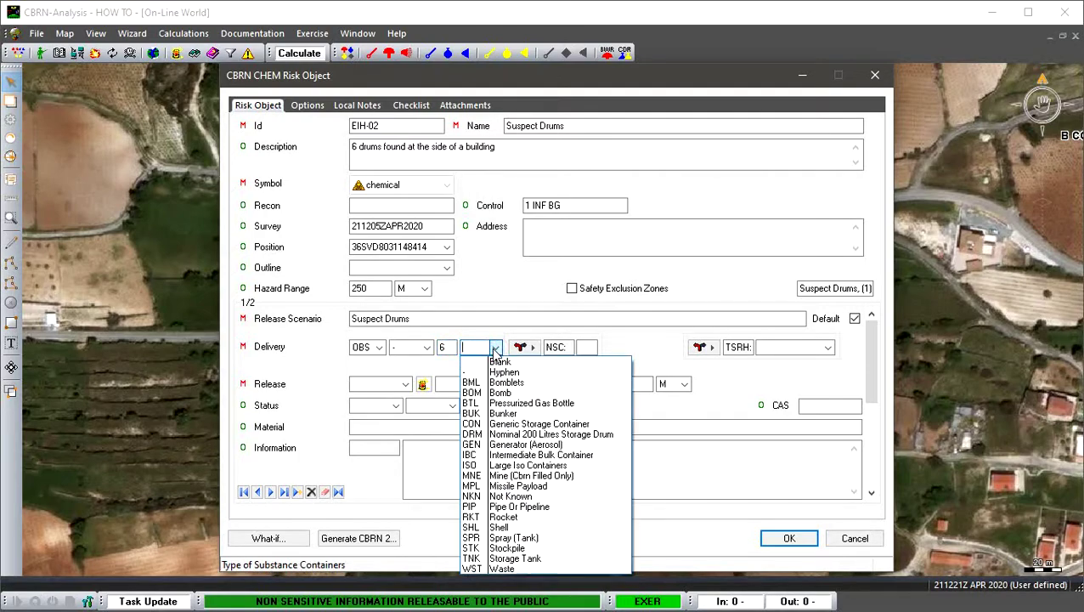
click(503, 421)
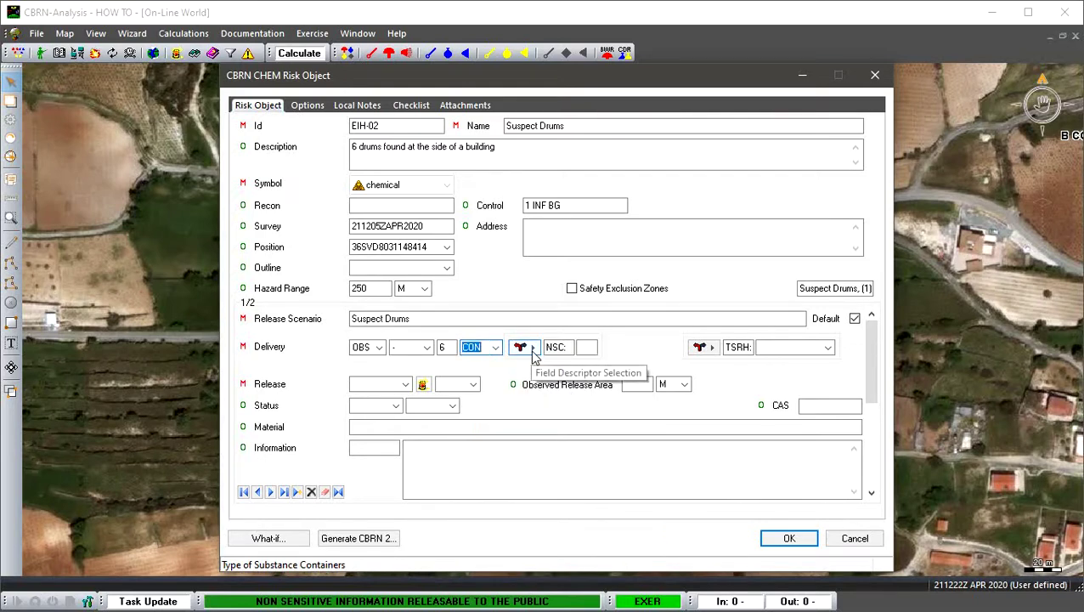
Step: Set the descriptor to RLS with a large chemical release (LRGCHEM) at surface height (SURF)
click(531, 351)
click(560, 367)
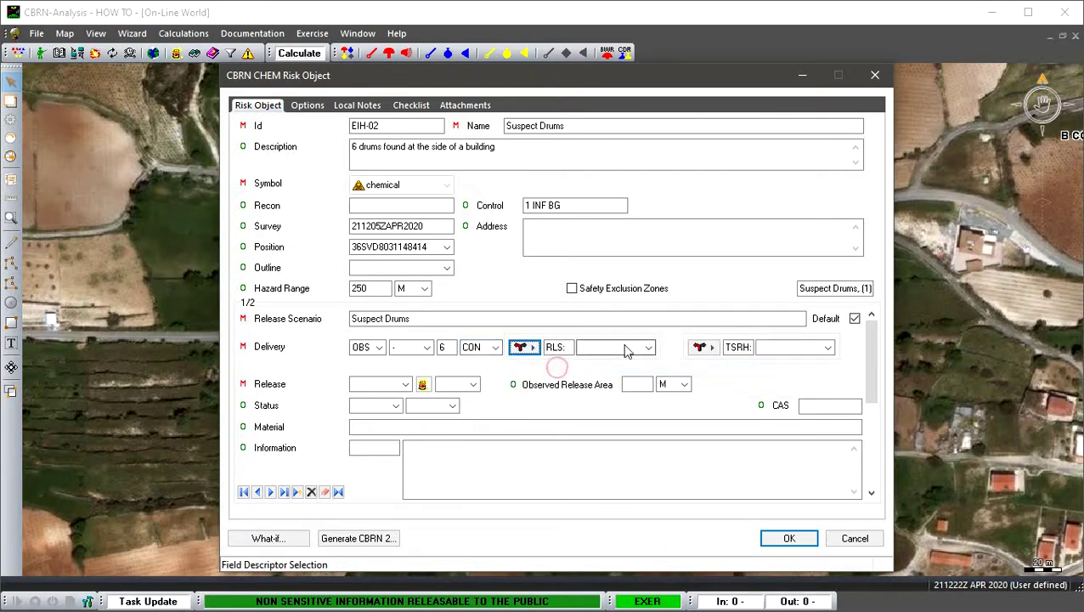
click(649, 348)
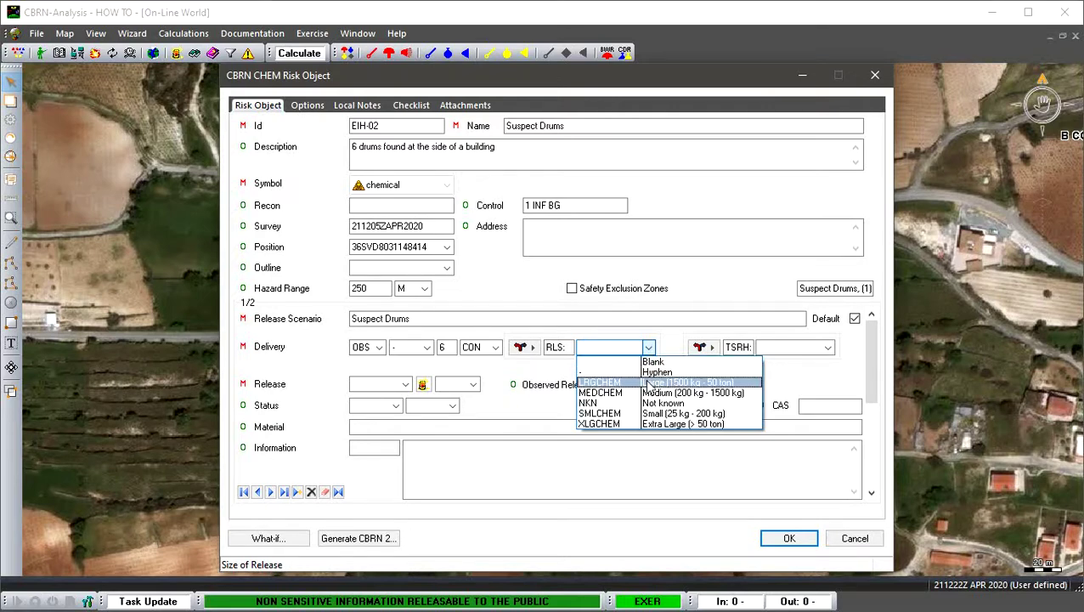
click(649, 383)
click(827, 348)
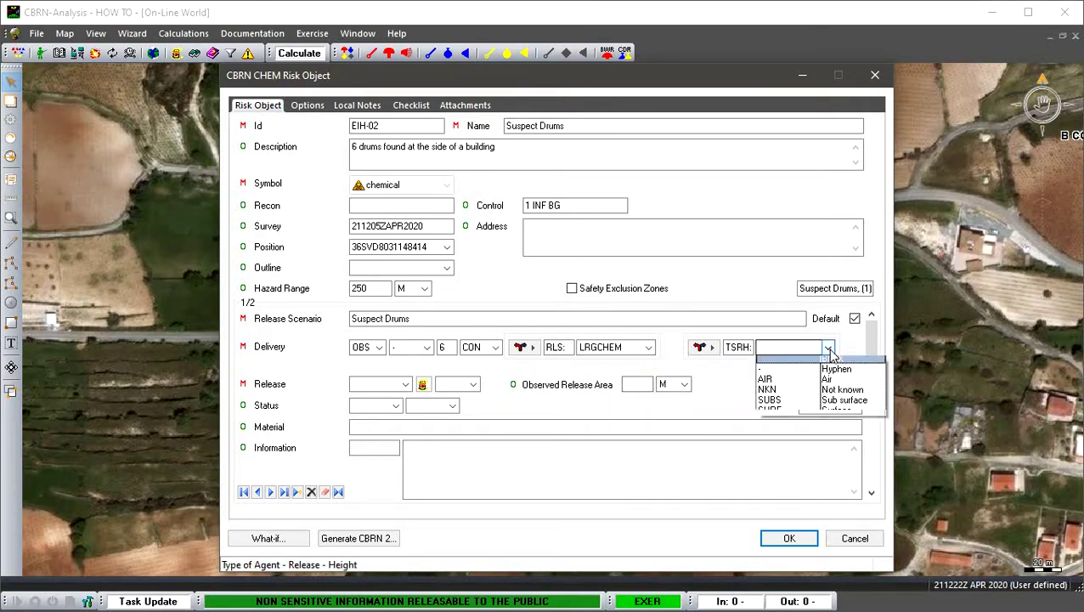
click(826, 413)
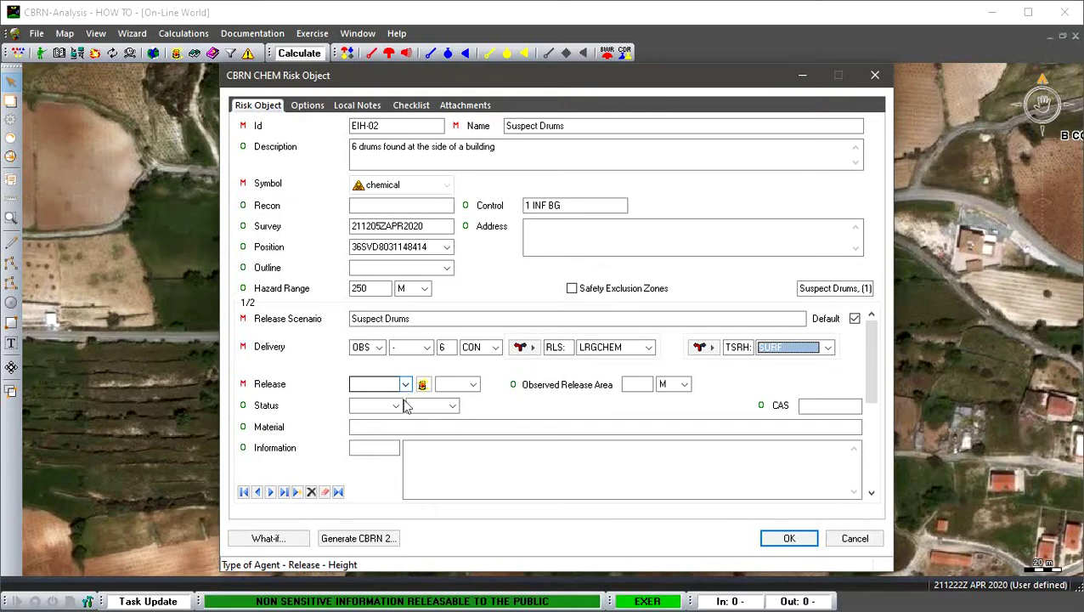
Step: Set the released agent to TIC
click(406, 386)
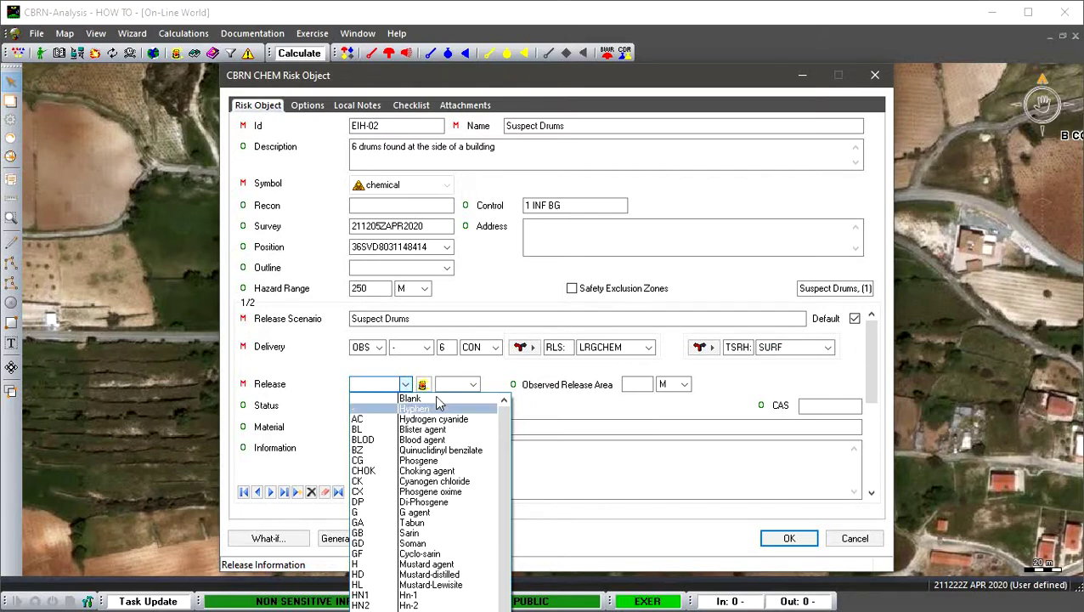
scroll(506, 488, down, 3)
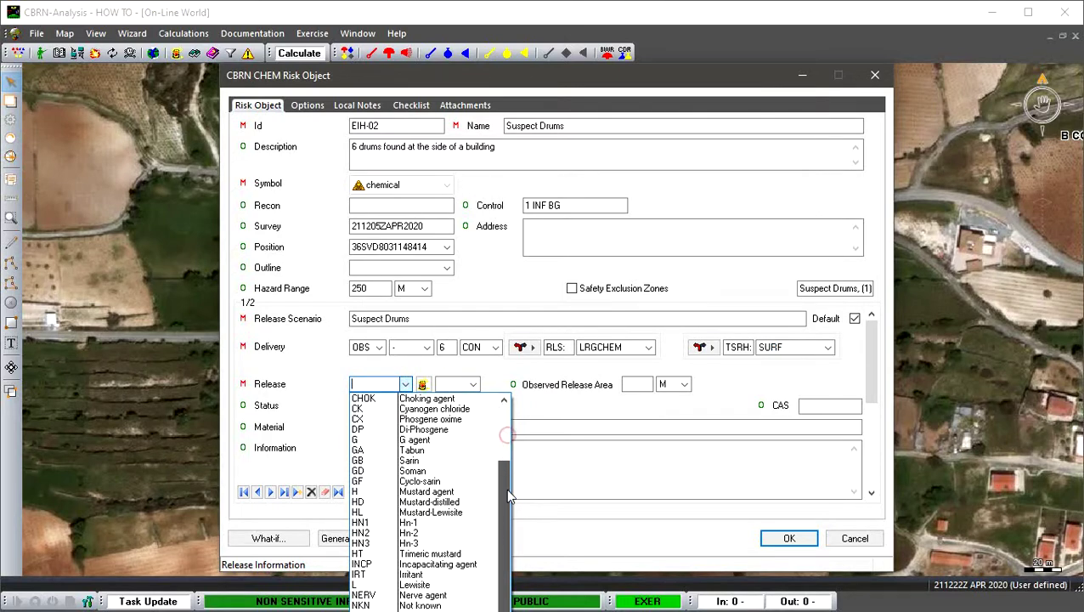
text(TIC)
key(Return)
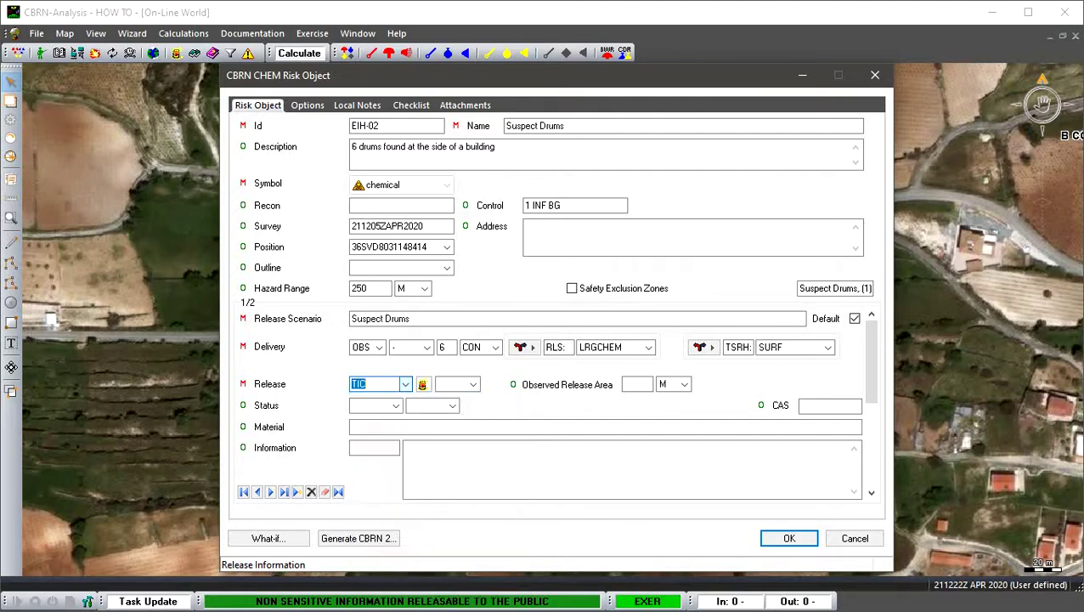
click(381, 384)
Step: Set the agent's persistency to NKN (not known) and bring up the release status list
click(473, 384)
click(481, 418)
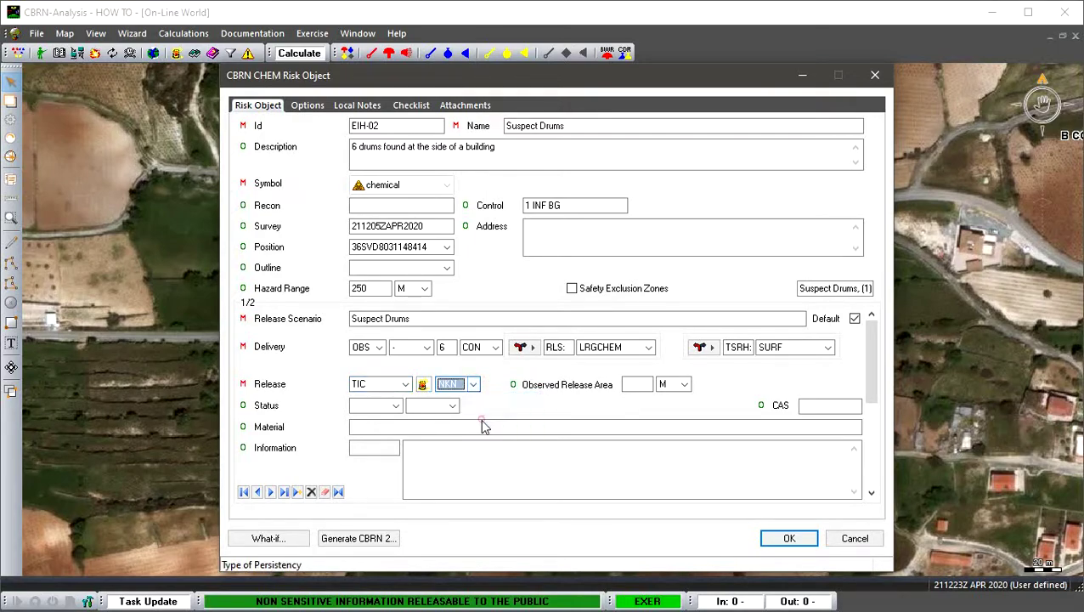
click(396, 406)
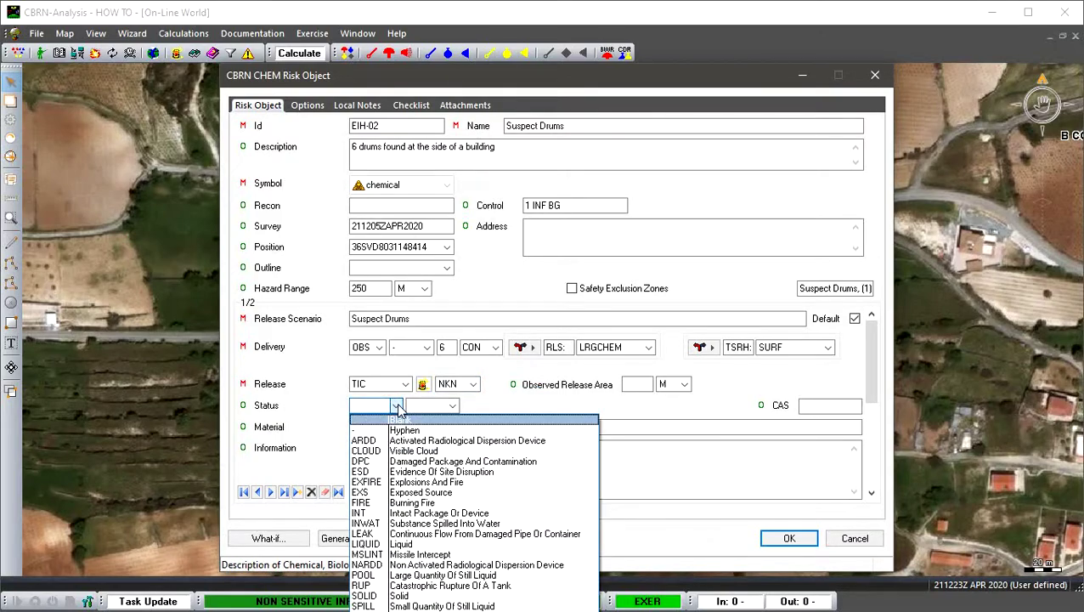
Step: Choose LIQUID as the release status, leaving the second status qualifier blank
click(419, 544)
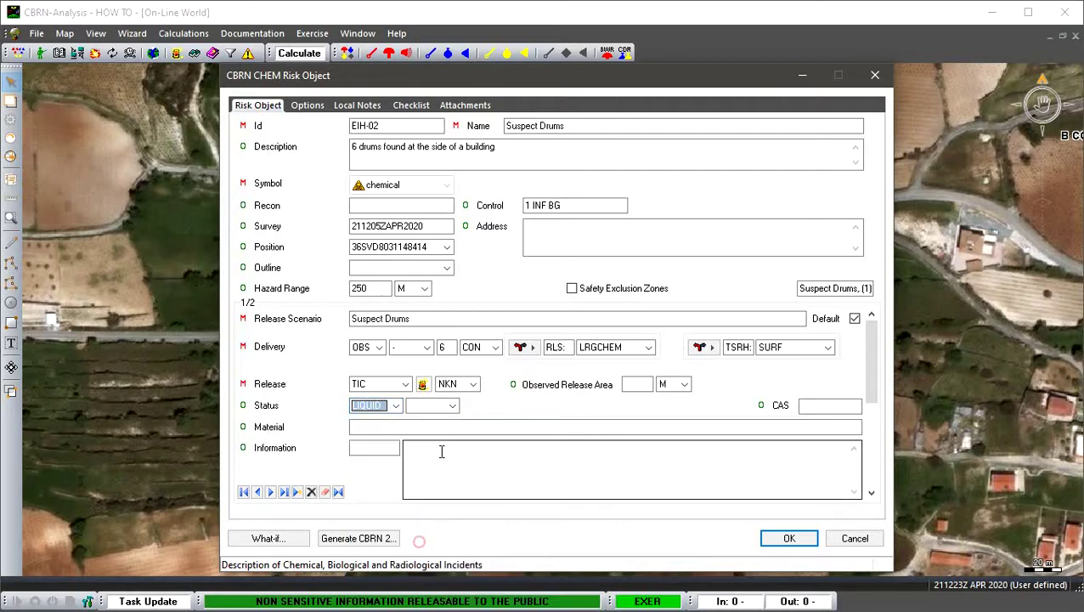
click(453, 406)
click(446, 440)
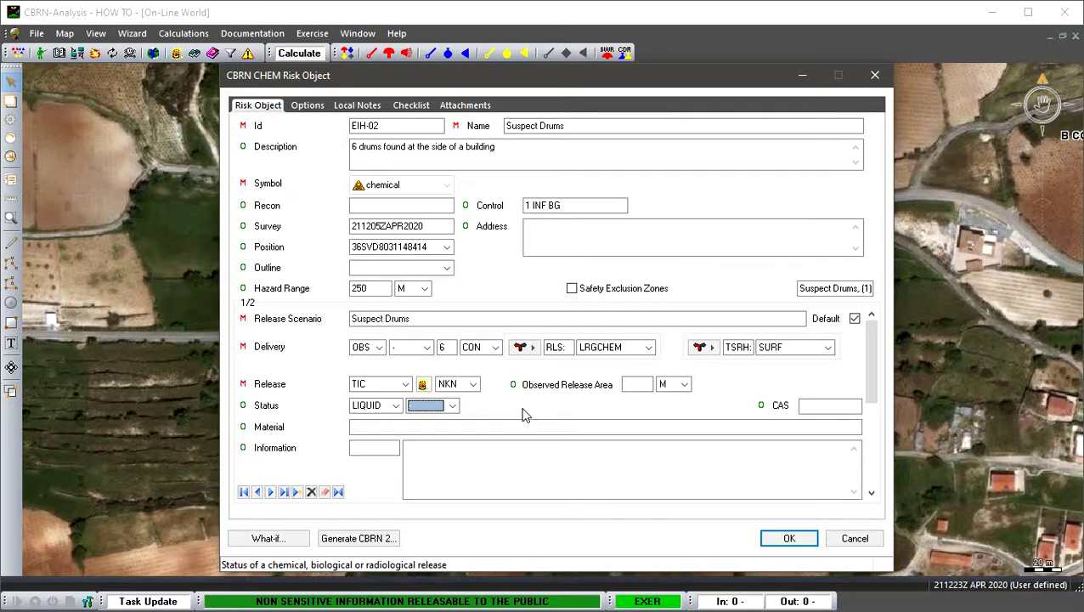
Step: View EIH-02's Local Notes, then its still-empty Checklist tab
click(350, 108)
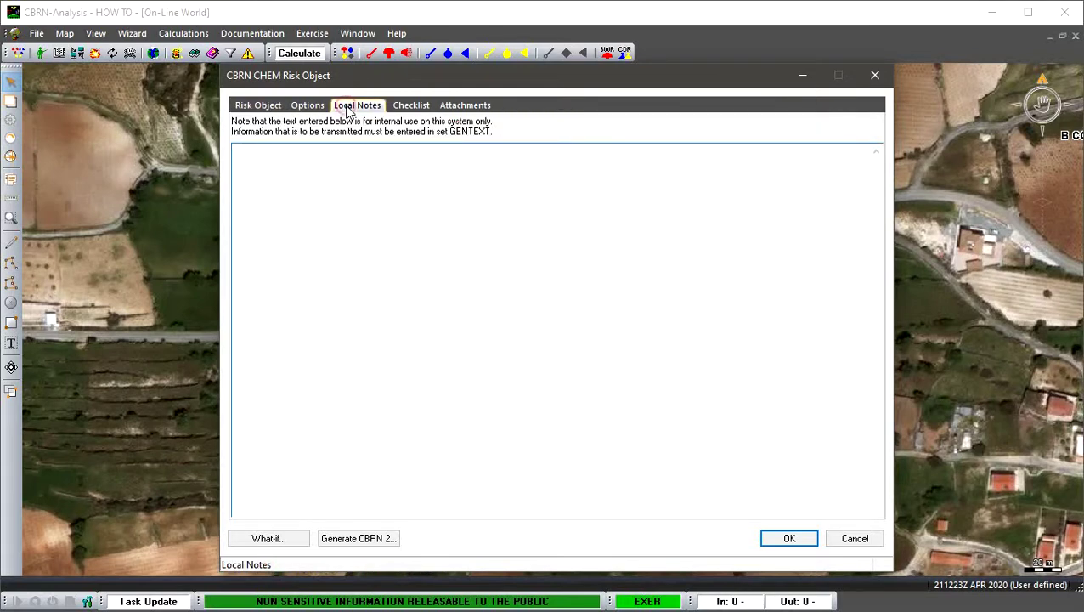
click(408, 108)
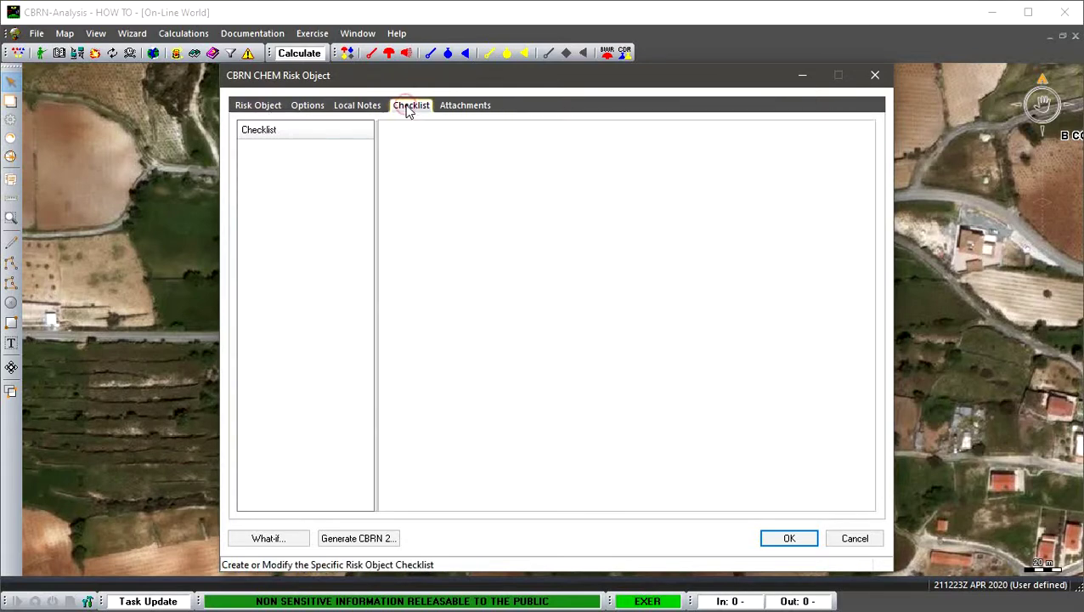
Step: Insert a New Checklist Task at the top and replace its placeholder comment with 'Information'
right_click(257, 148)
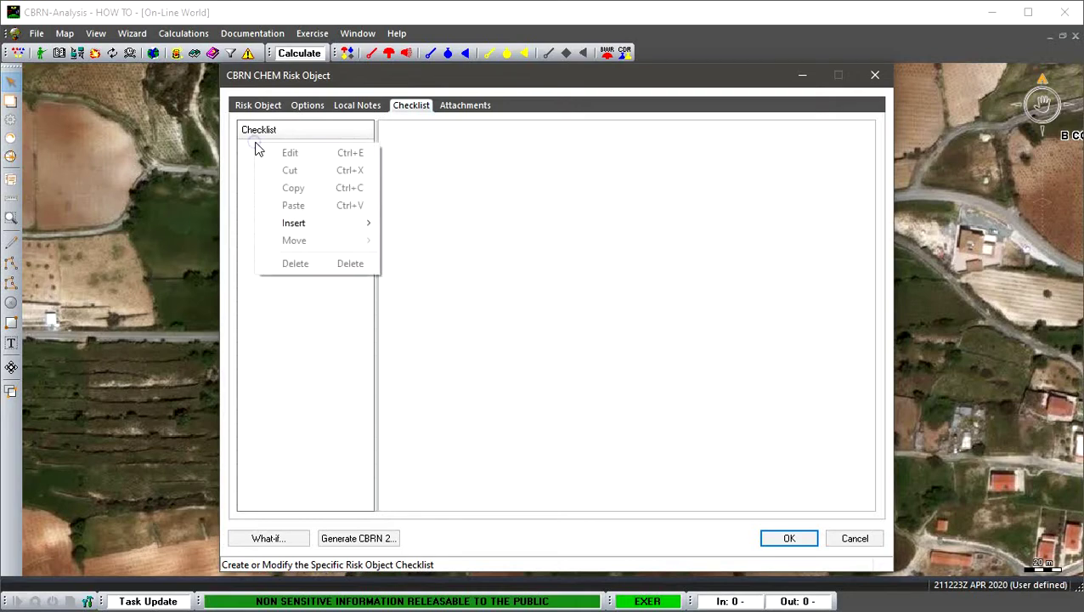
mouse_move(321, 230)
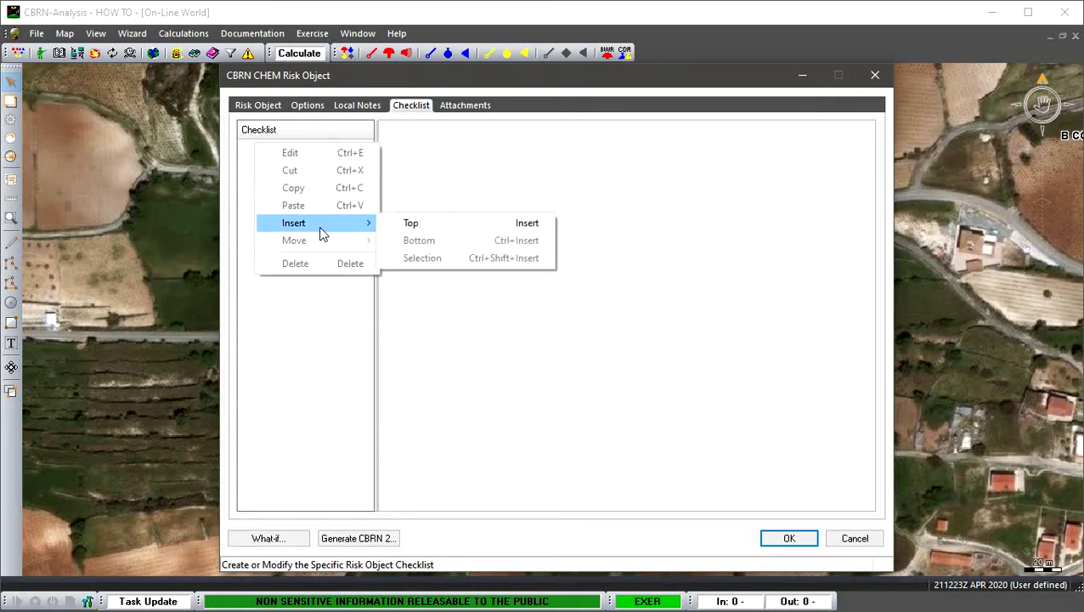
click(434, 231)
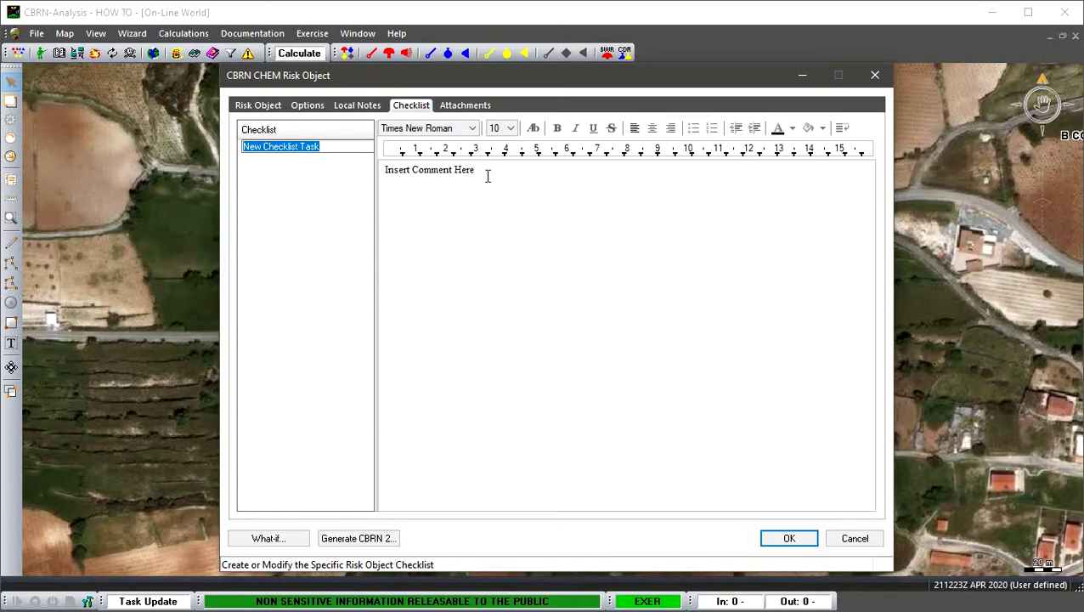
key(Return)
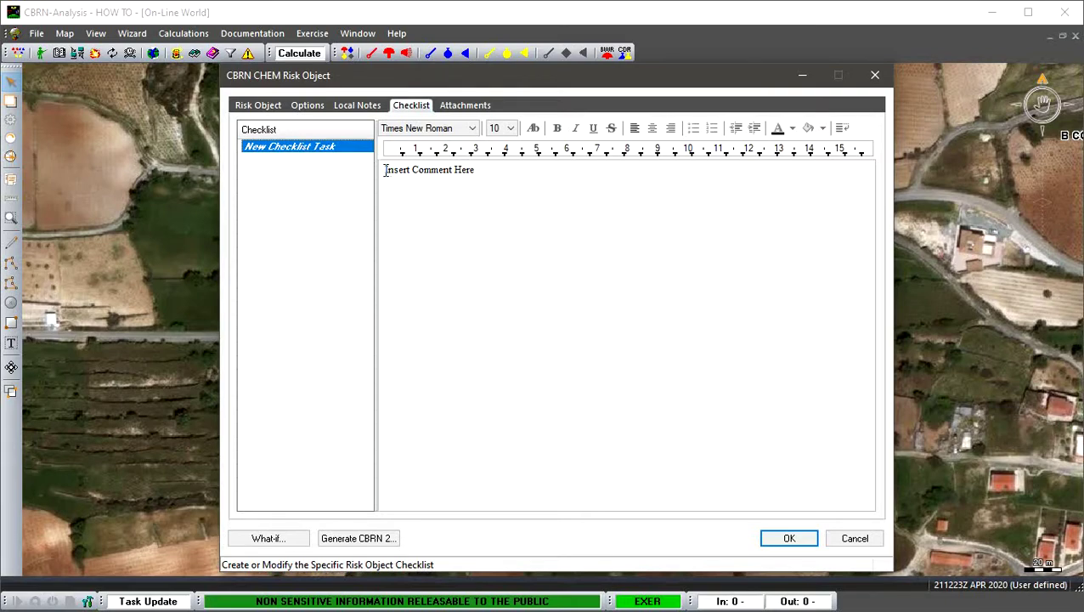
drag(386, 170, 507, 175)
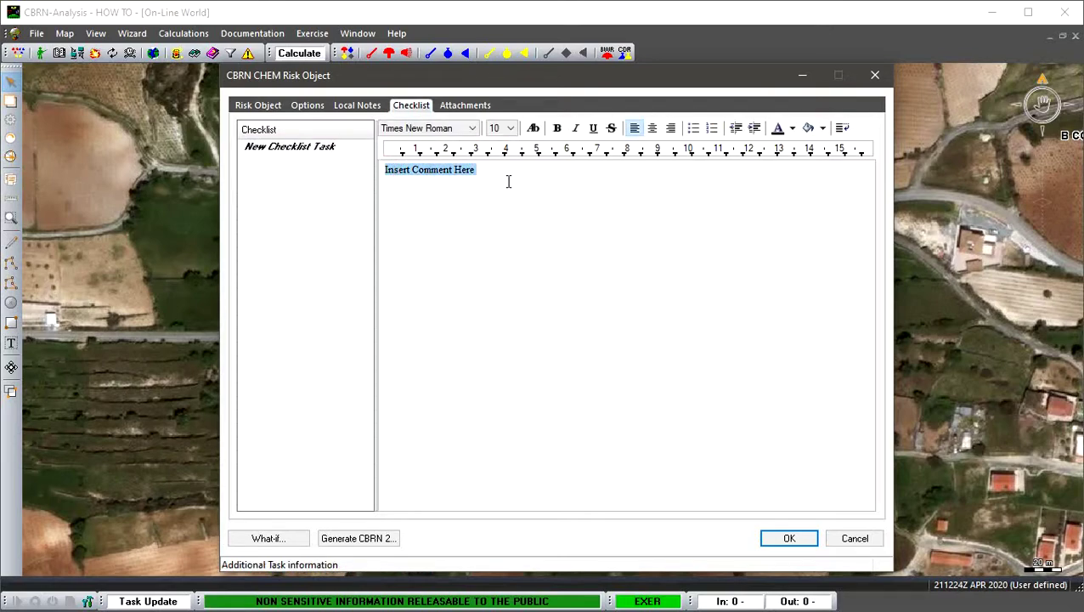
key(Delete)
text(Information)
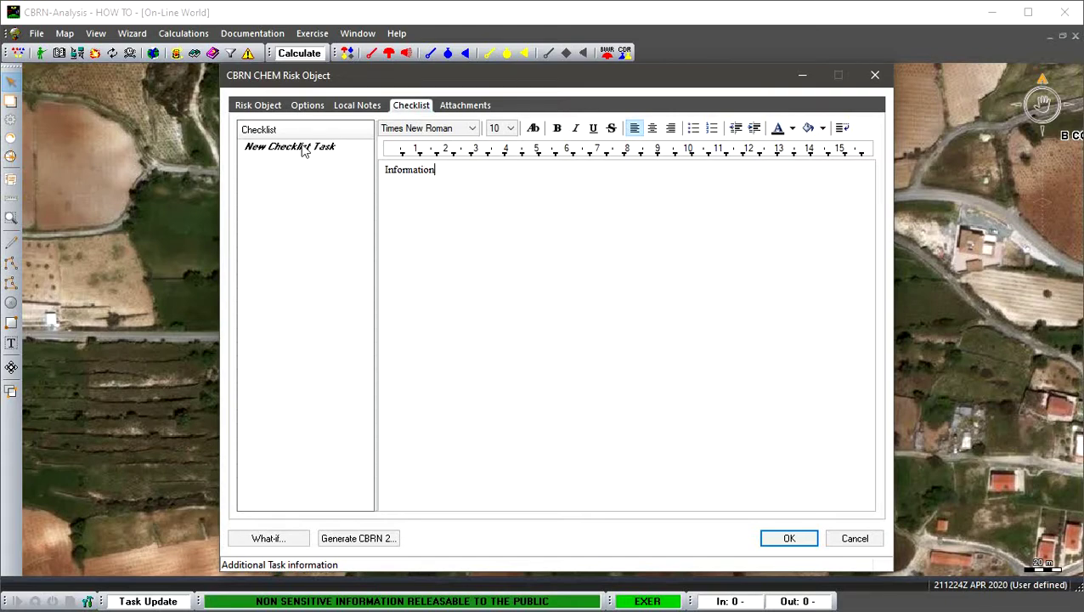
Step: Add a second checklist task named 'Step 2' below New Checklist Task
right_click(265, 162)
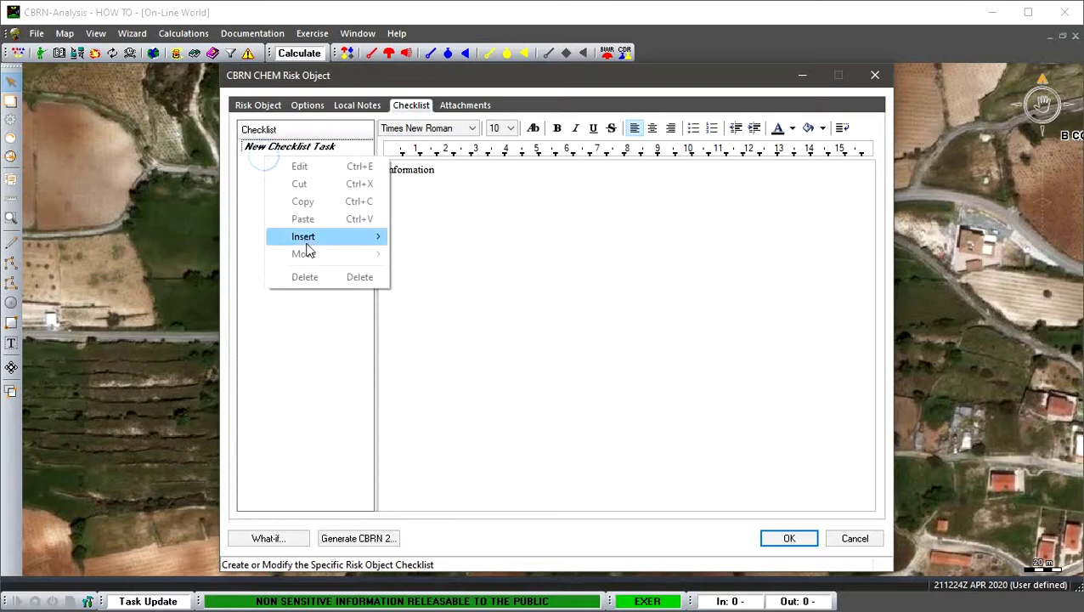
mouse_move(310, 237)
click(411, 252)
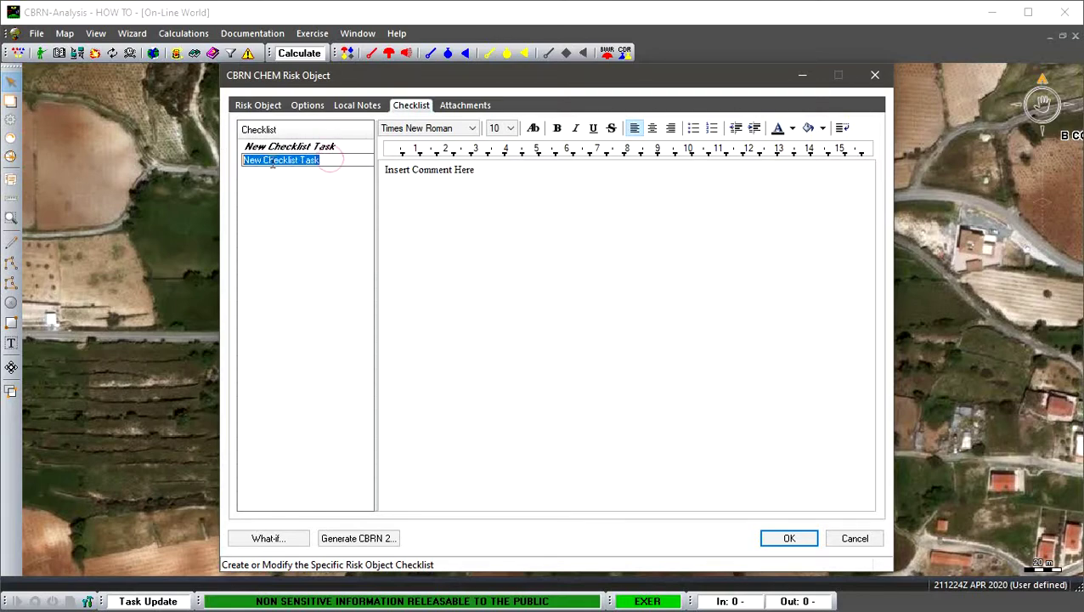
key(Escape)
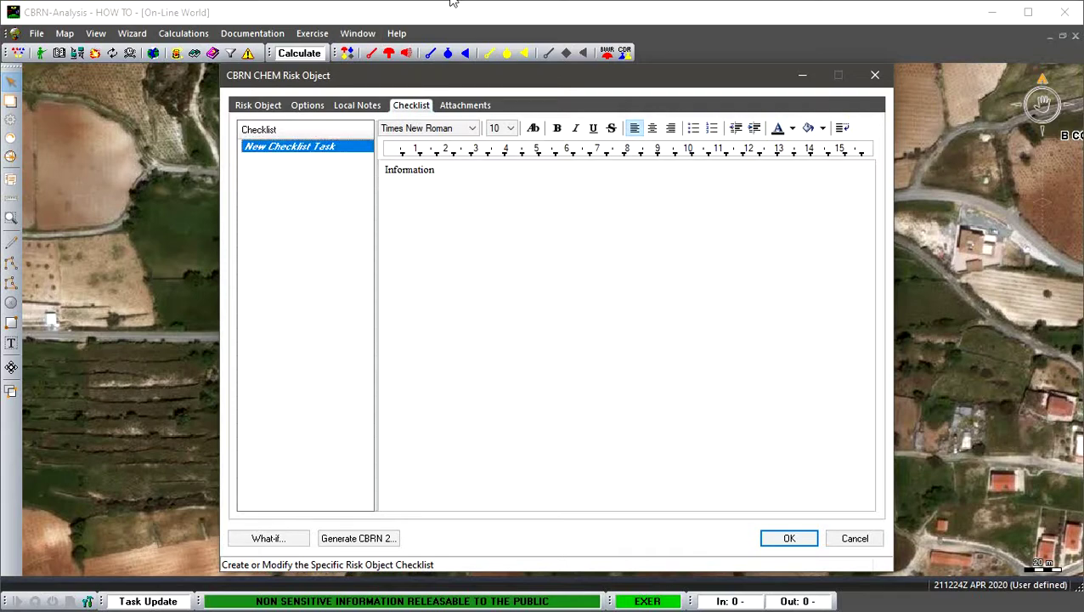
right_click(264, 157)
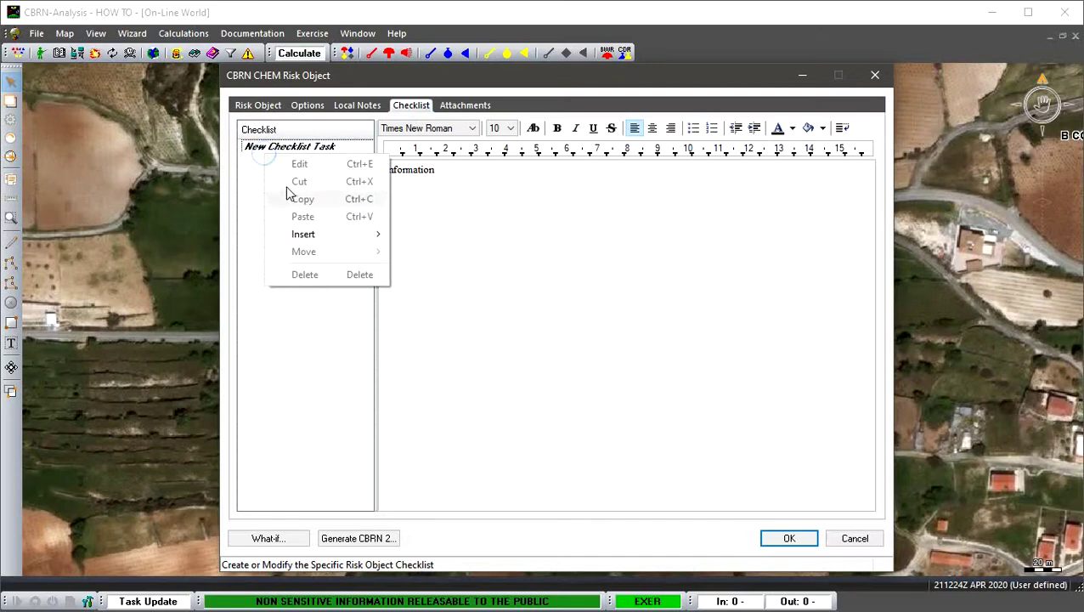
mouse_move(320, 235)
click(426, 251)
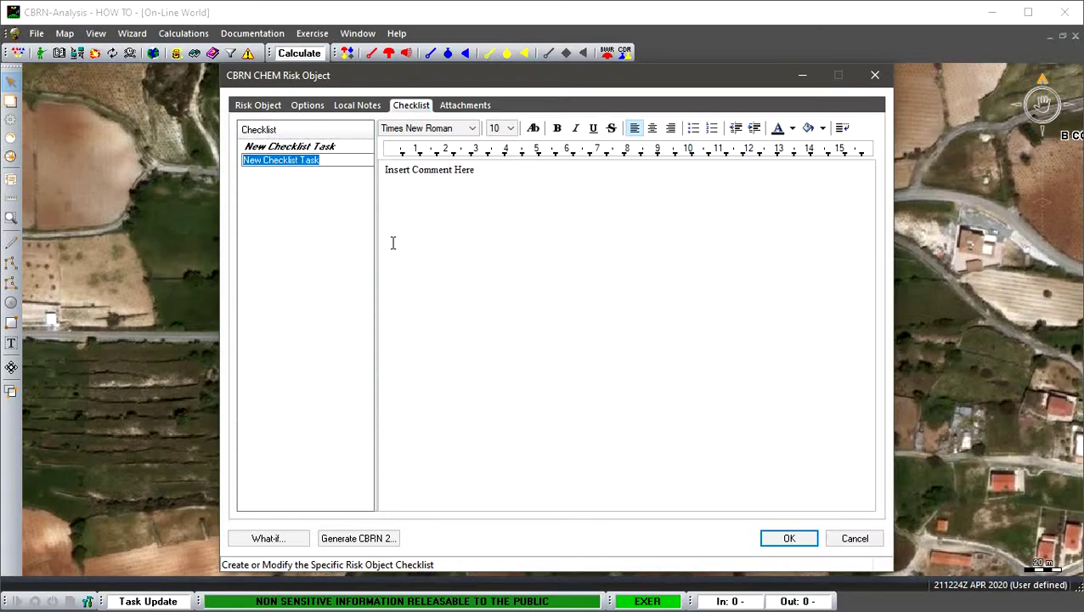
text(Step 2)
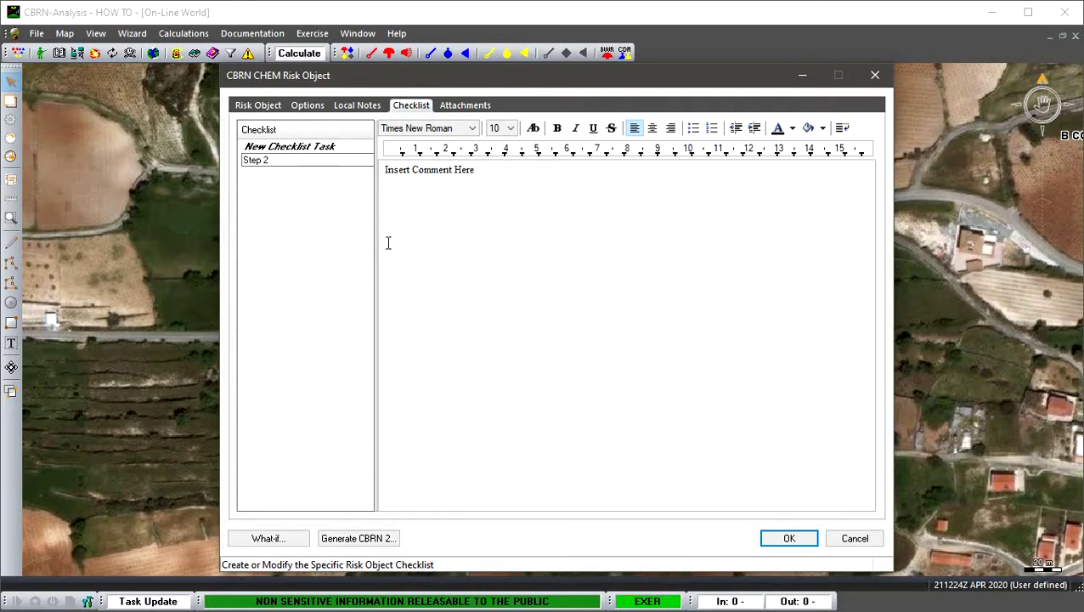
key(Return)
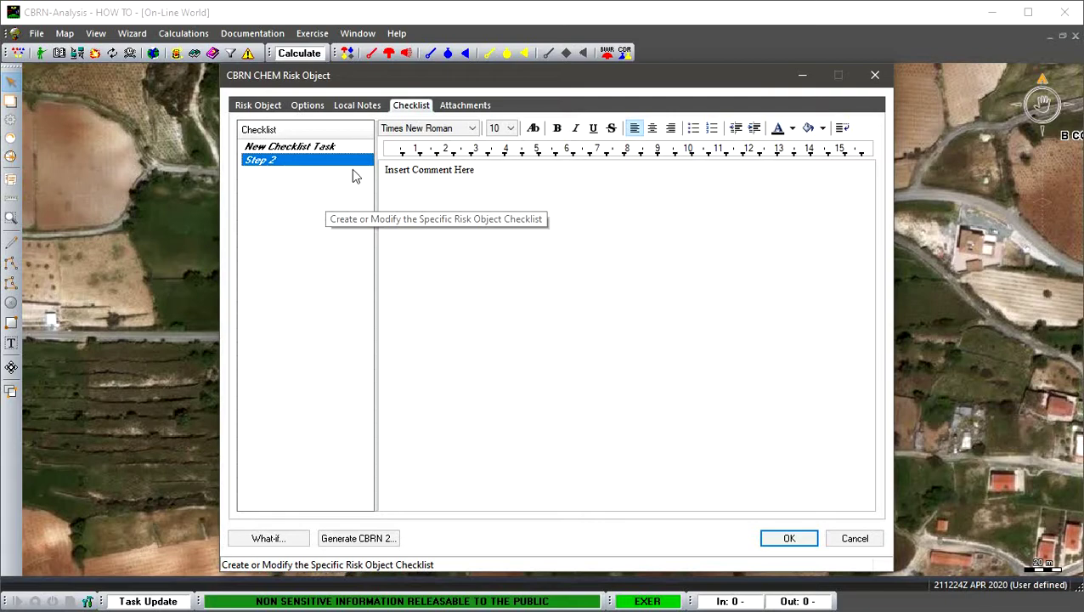
Step: Leave Step 2's placeholder comment unchanged and show the risk object's attachments
click(386, 171)
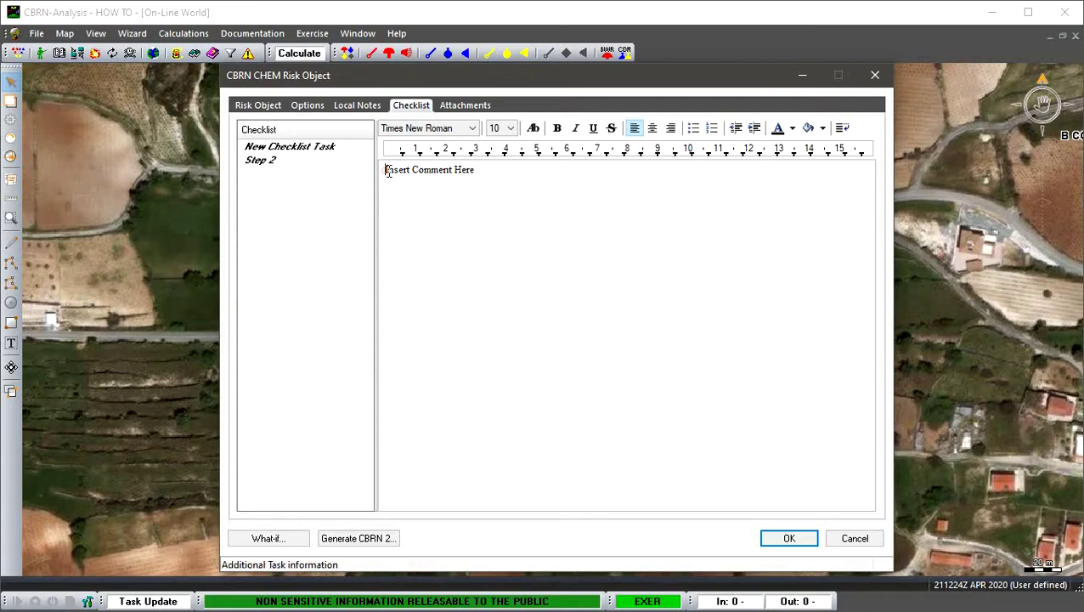
drag(387, 170, 498, 174)
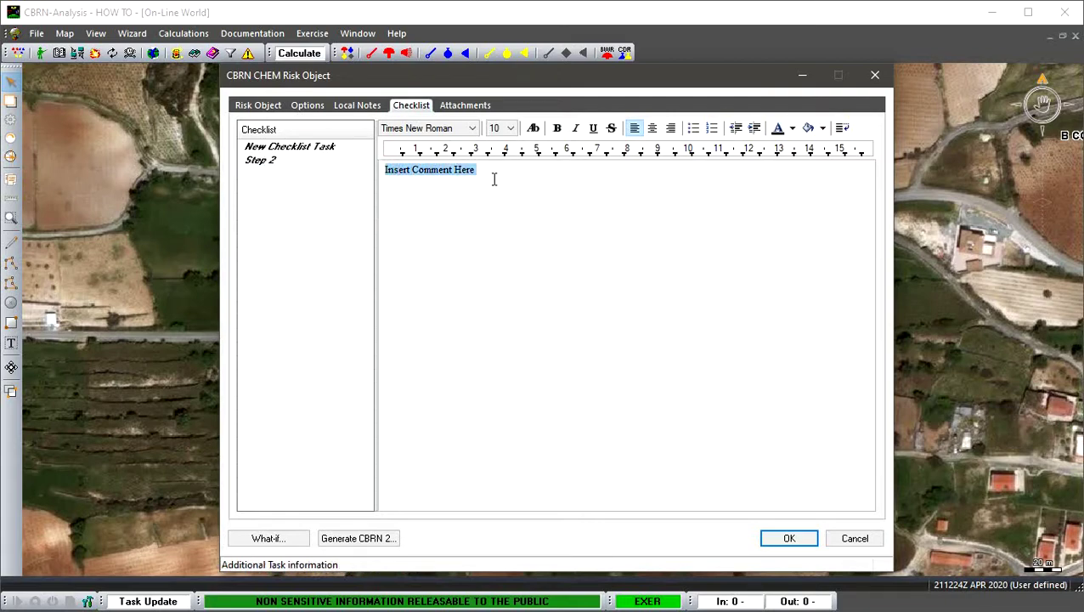
key(Delete)
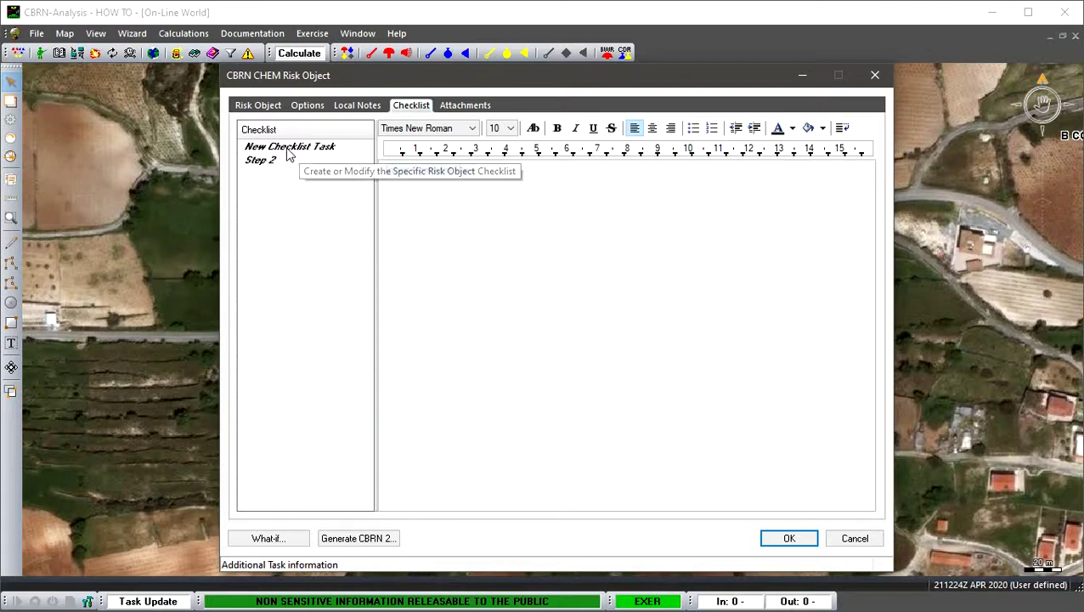
key(ctrl+z)
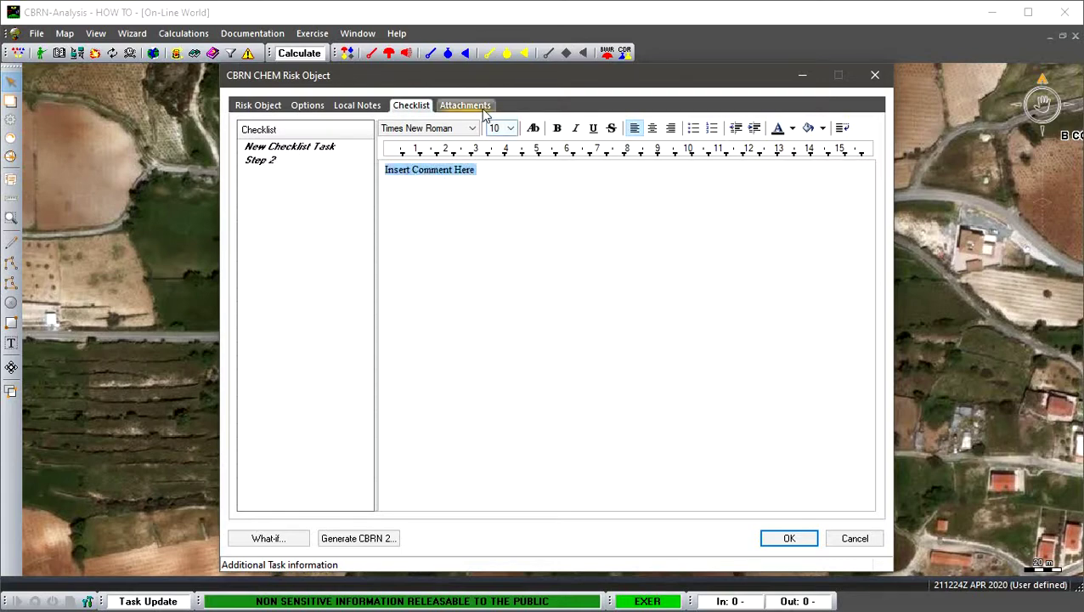
click(476, 106)
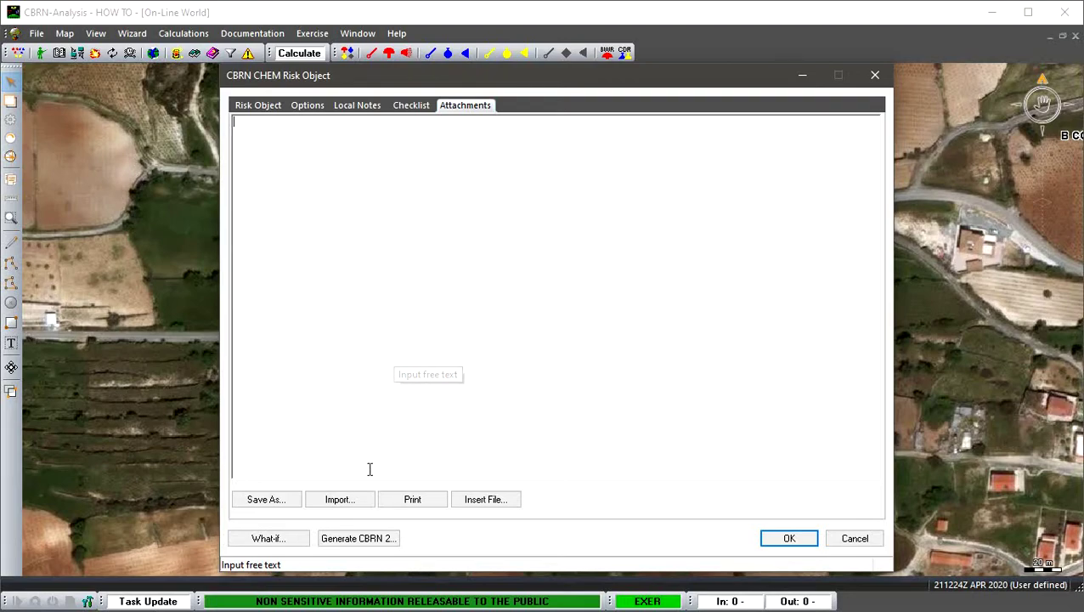
click(342, 501)
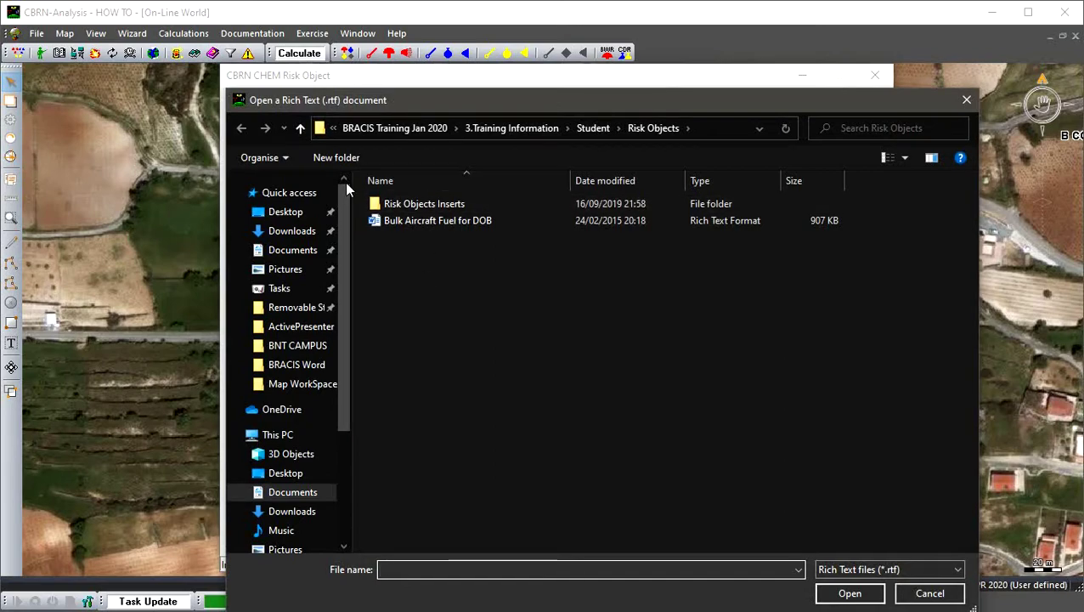
click(305, 218)
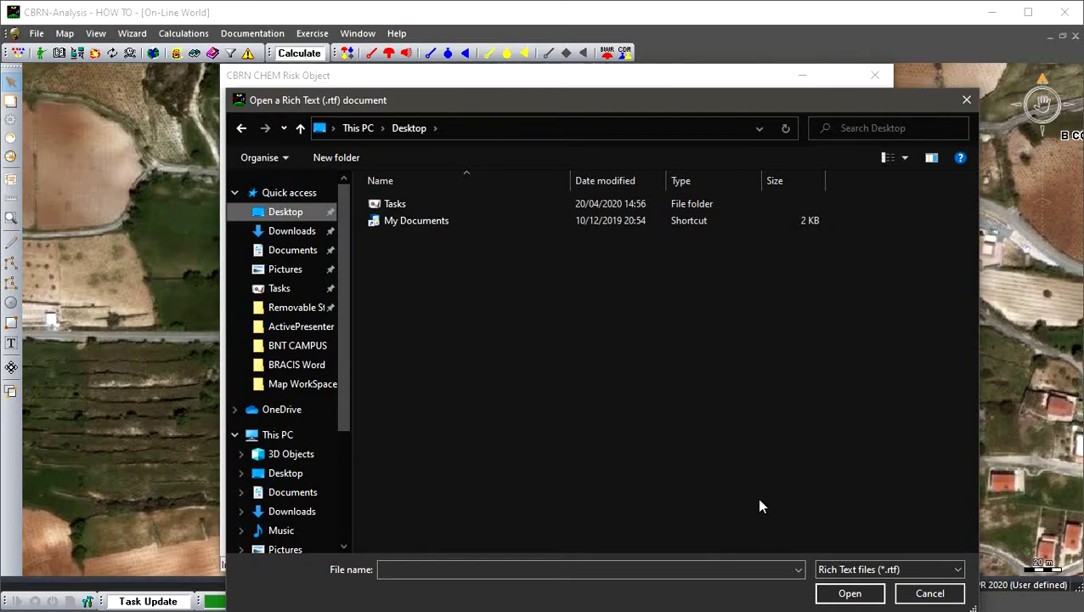
click(957, 569)
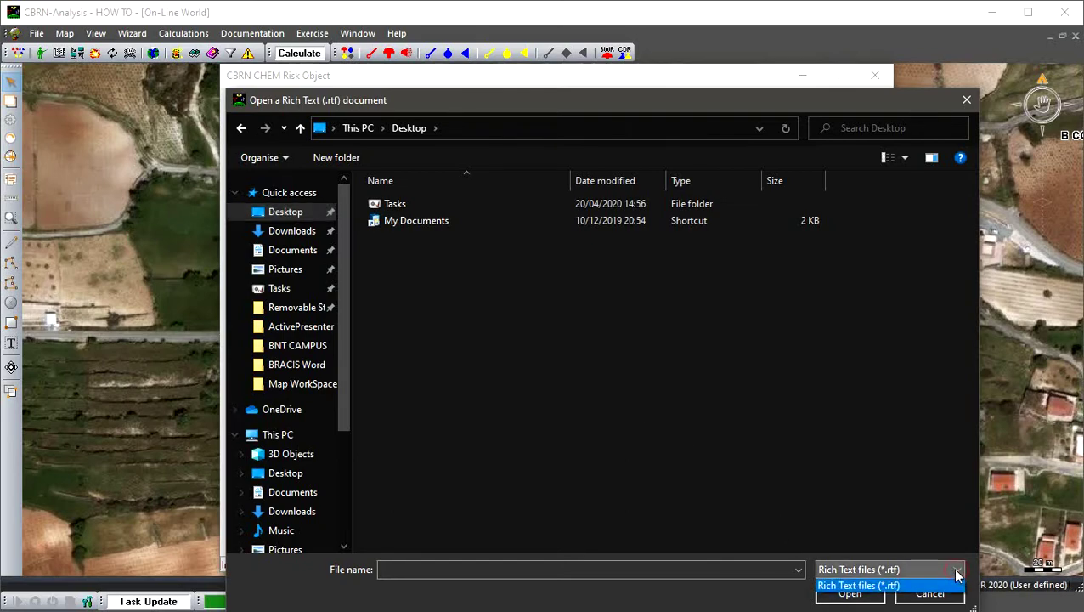
click(939, 585)
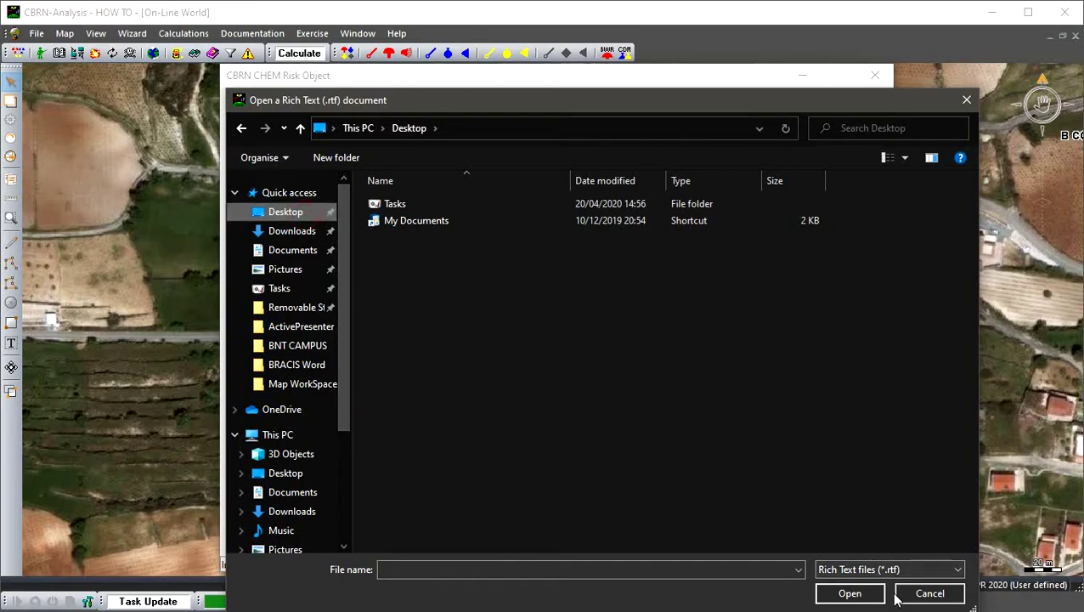
click(930, 593)
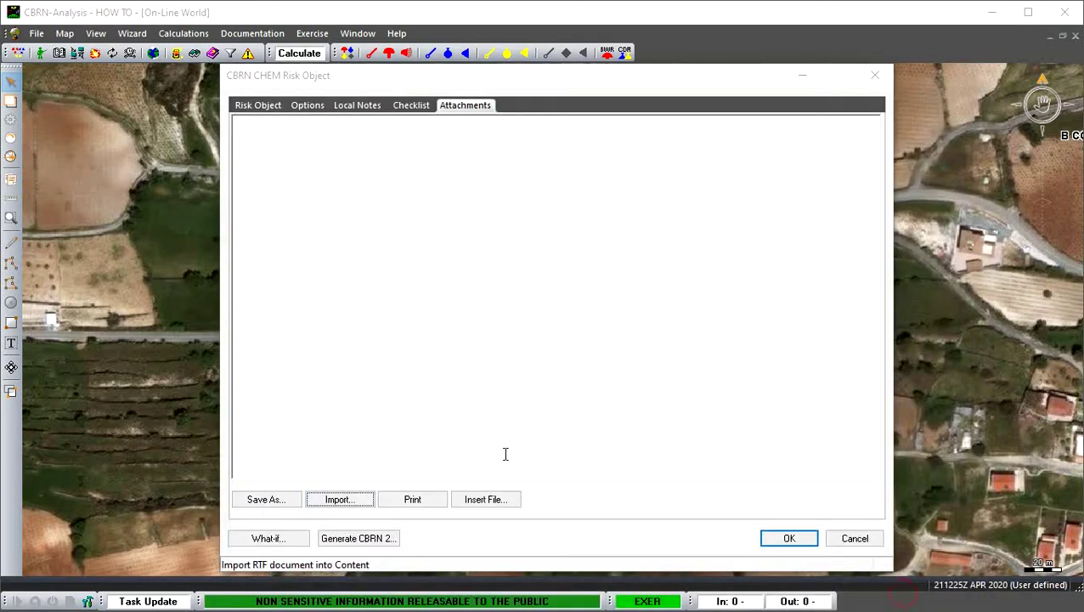
Step: Attach the Suspect Drums.png picture from the Desktop to EIH-02
click(498, 501)
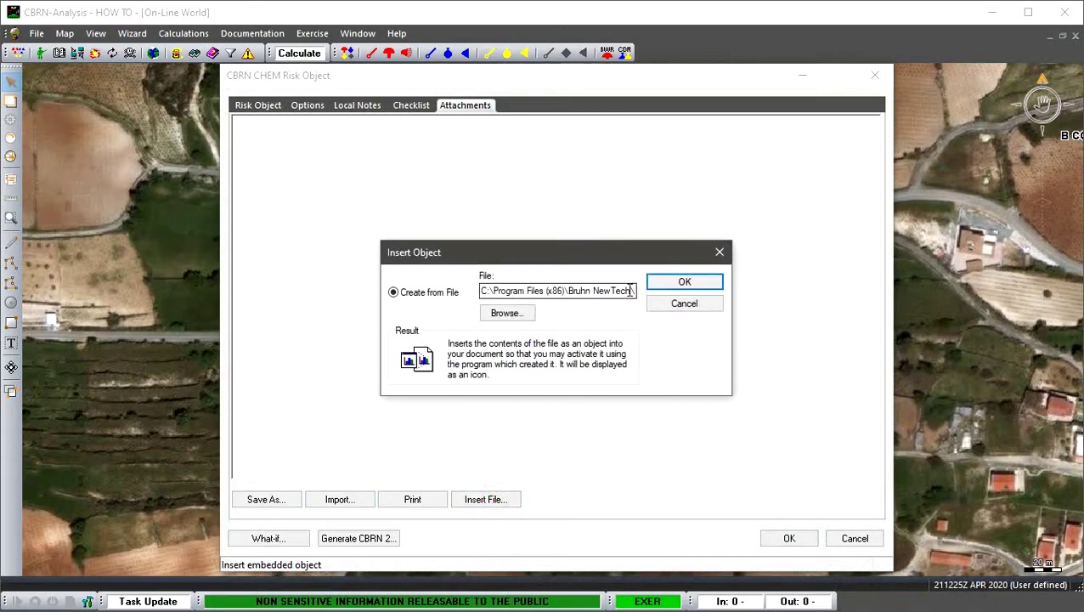
click(521, 316)
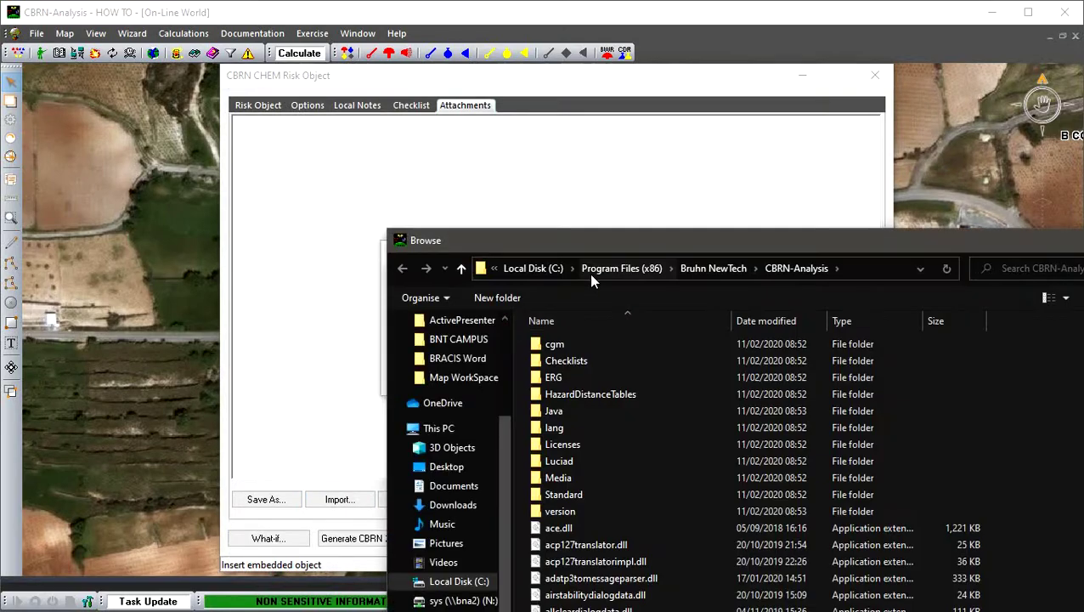
drag(597, 238, 403, 84)
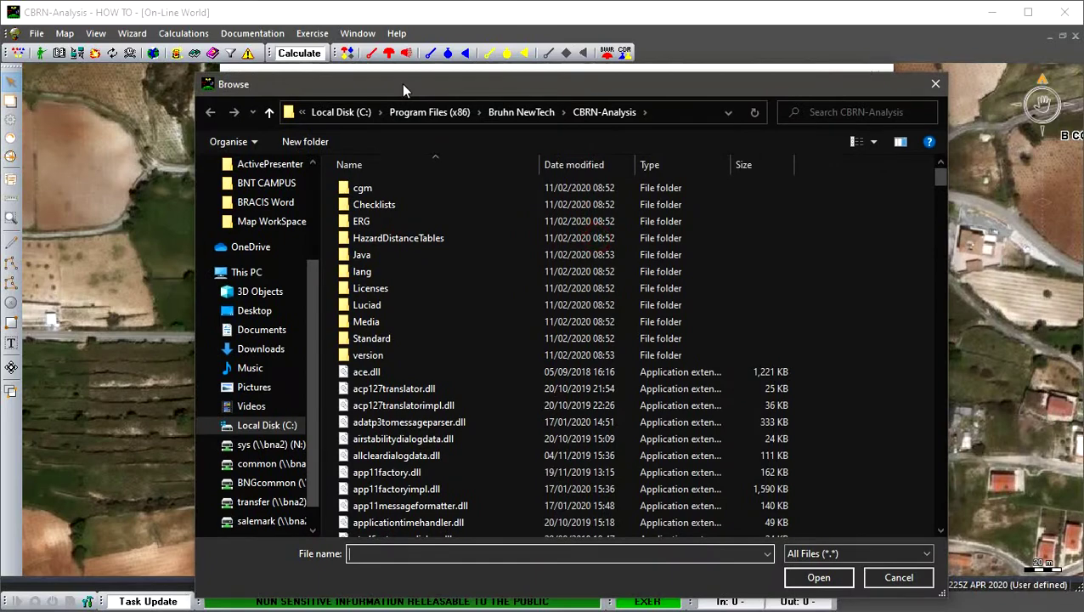
click(247, 311)
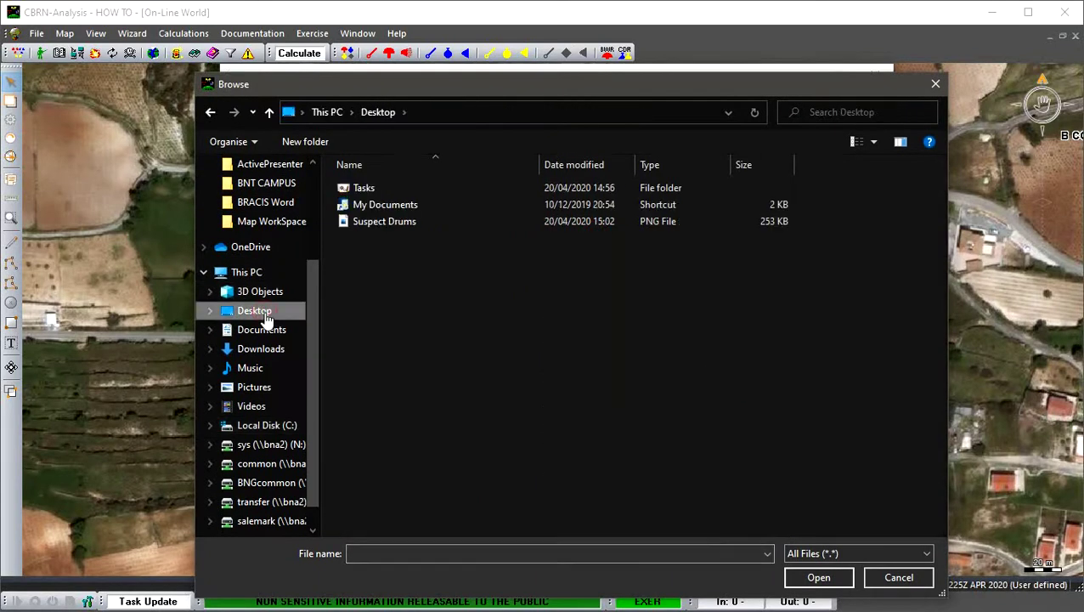
click(378, 220)
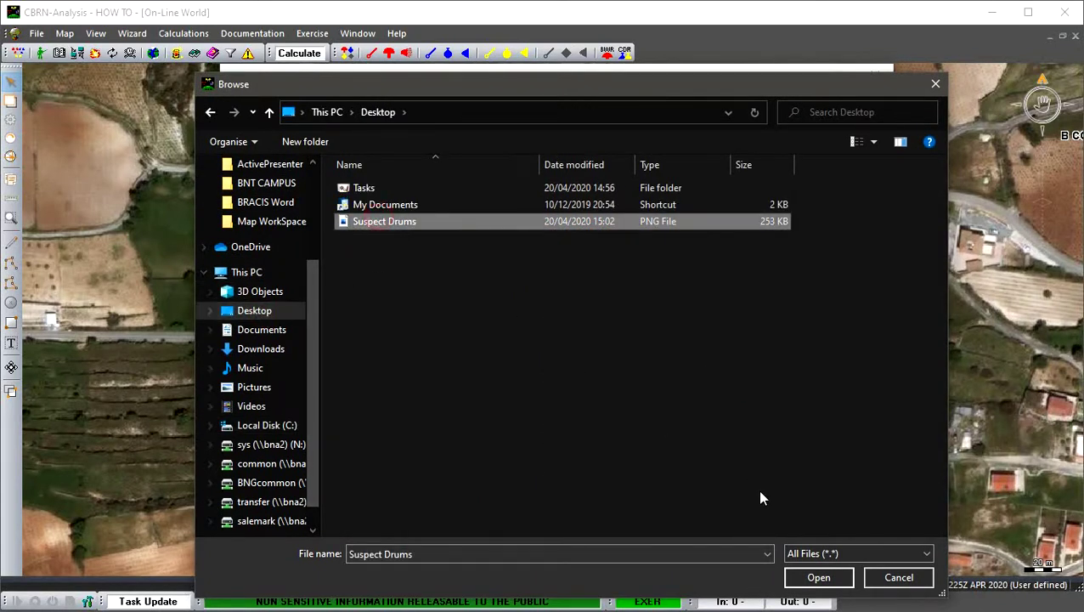
click(814, 577)
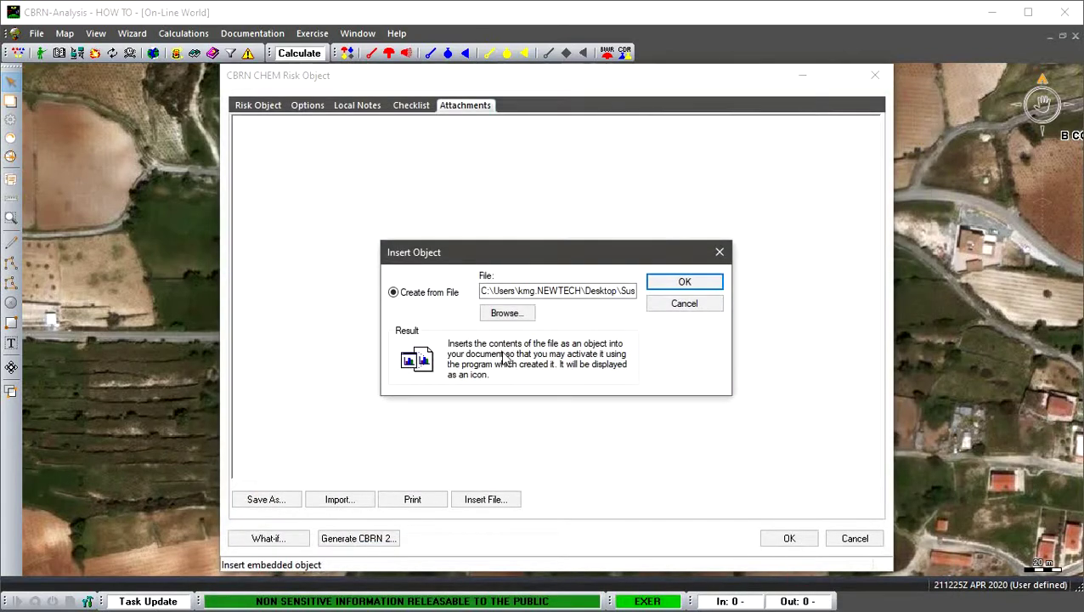
click(680, 283)
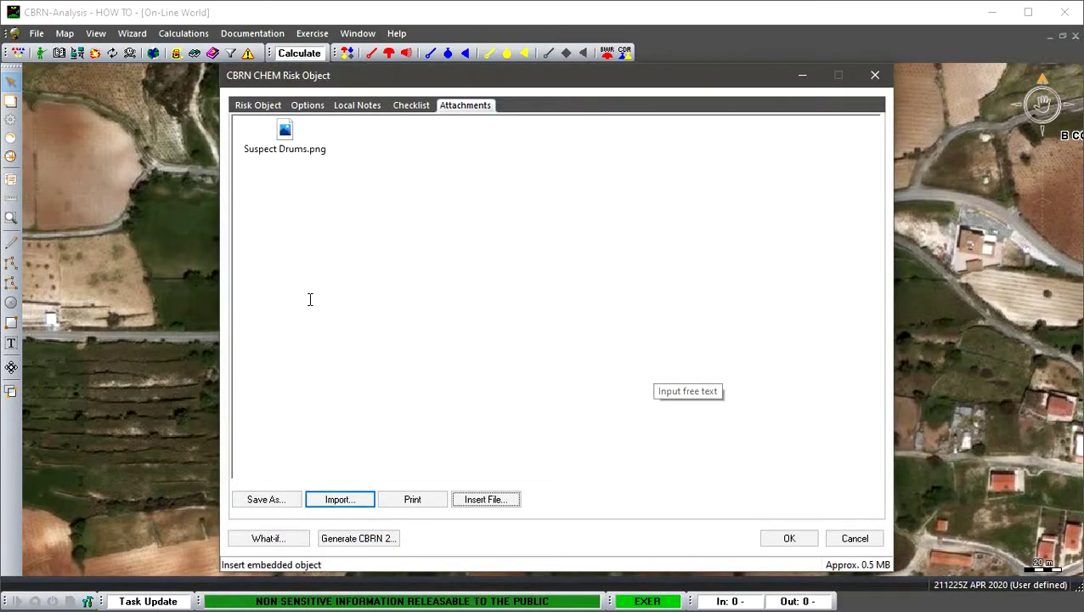
Step: Open the attached Suspect Drums.png to check it, then return to the Risk Object tab
click(288, 140)
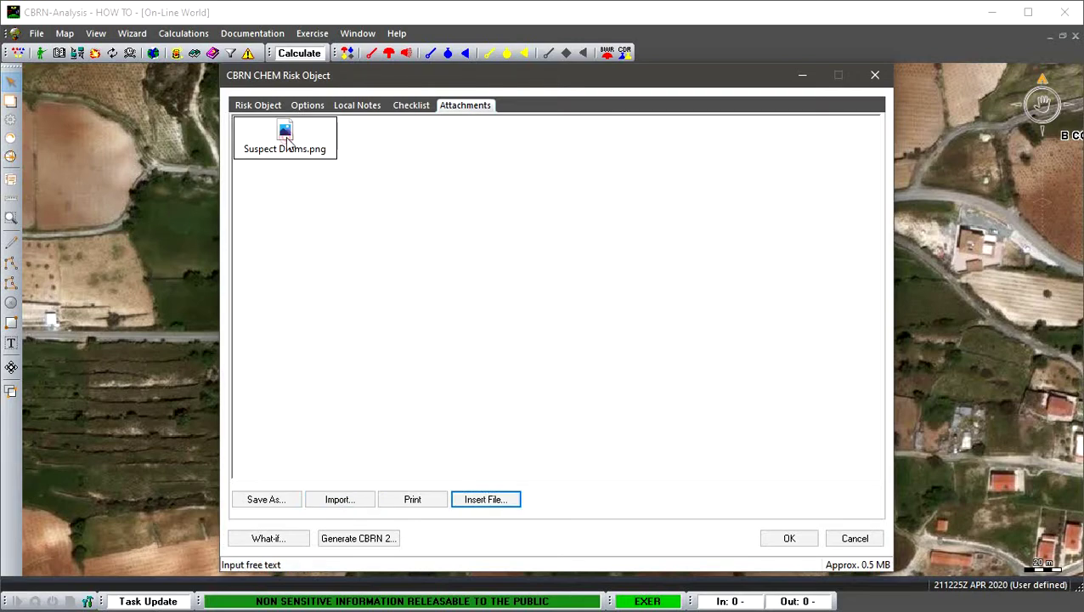
double_click(288, 140)
click(259, 105)
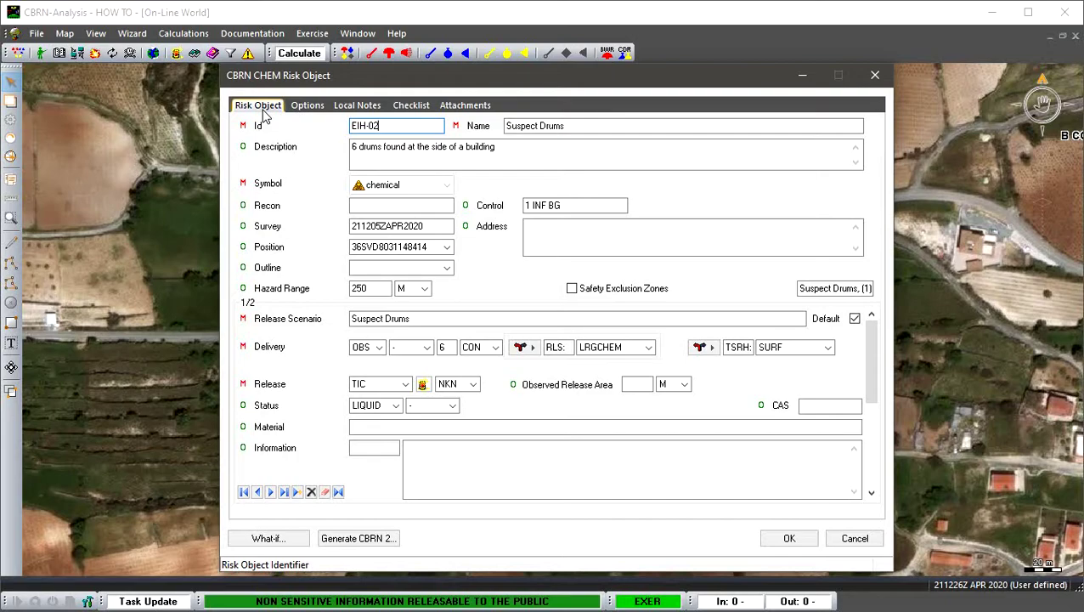
Step: Save EIH-02, then zoom out and pan the map to show it beside HOW-EIH01
click(781, 540)
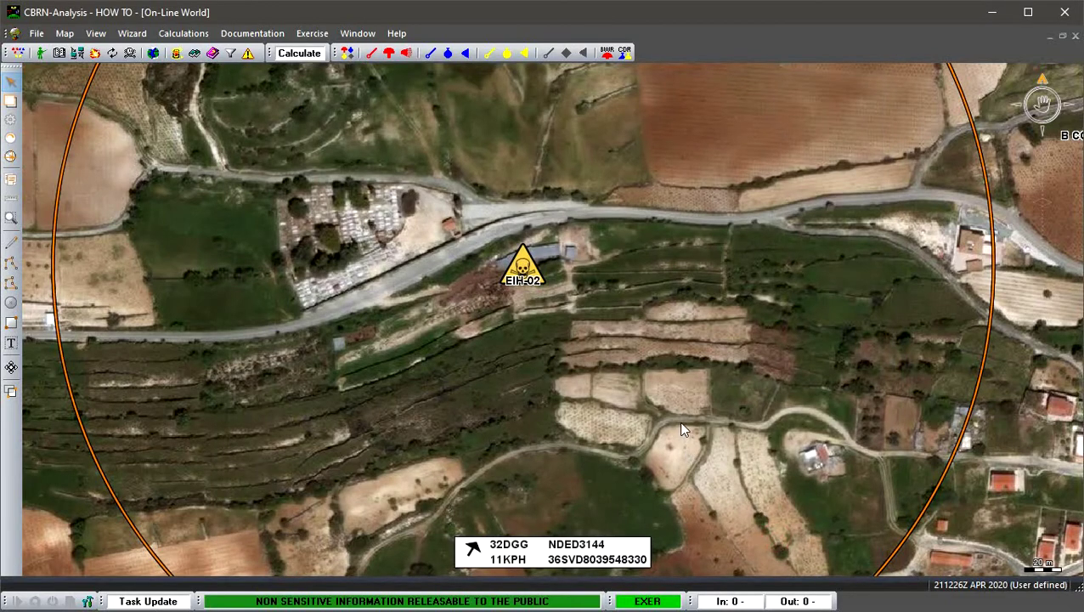
scroll(678, 420, down, 1)
scroll(678, 420, down, 1)
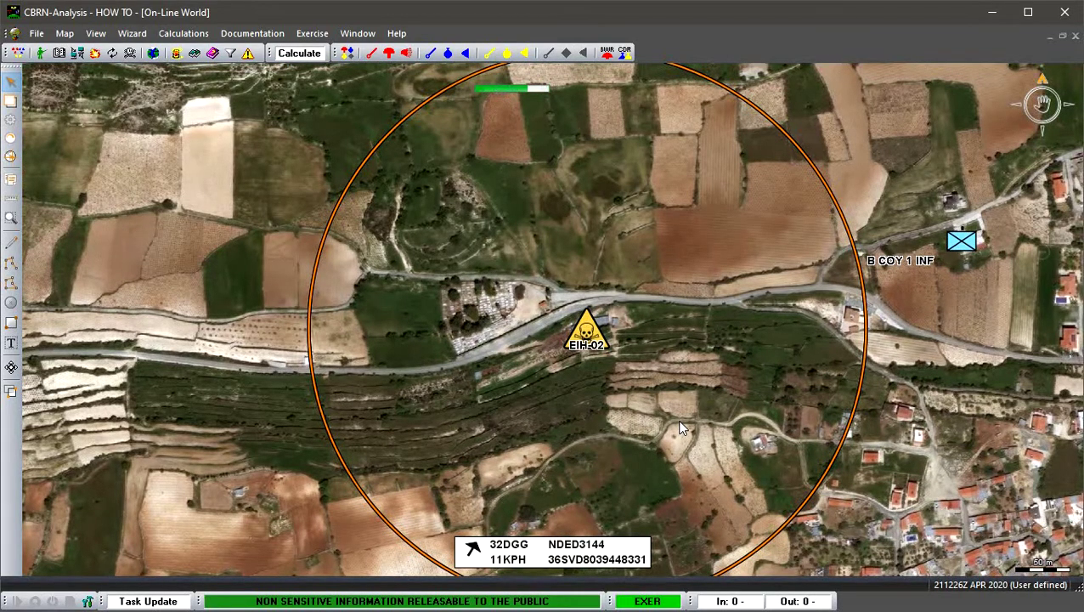
scroll(694, 397, down, 1)
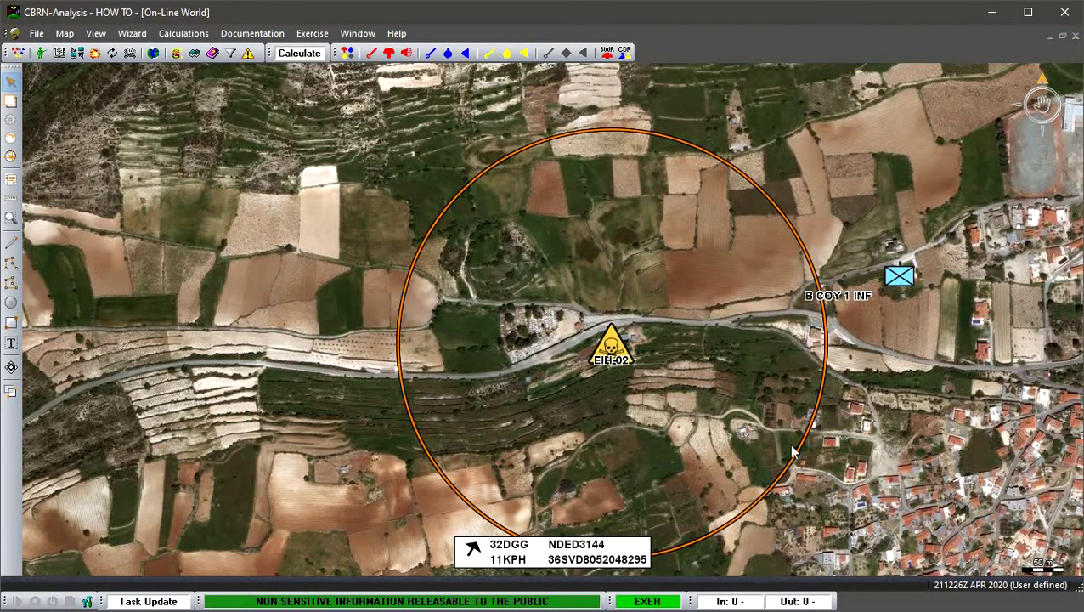
scroll(712, 324, down, 1)
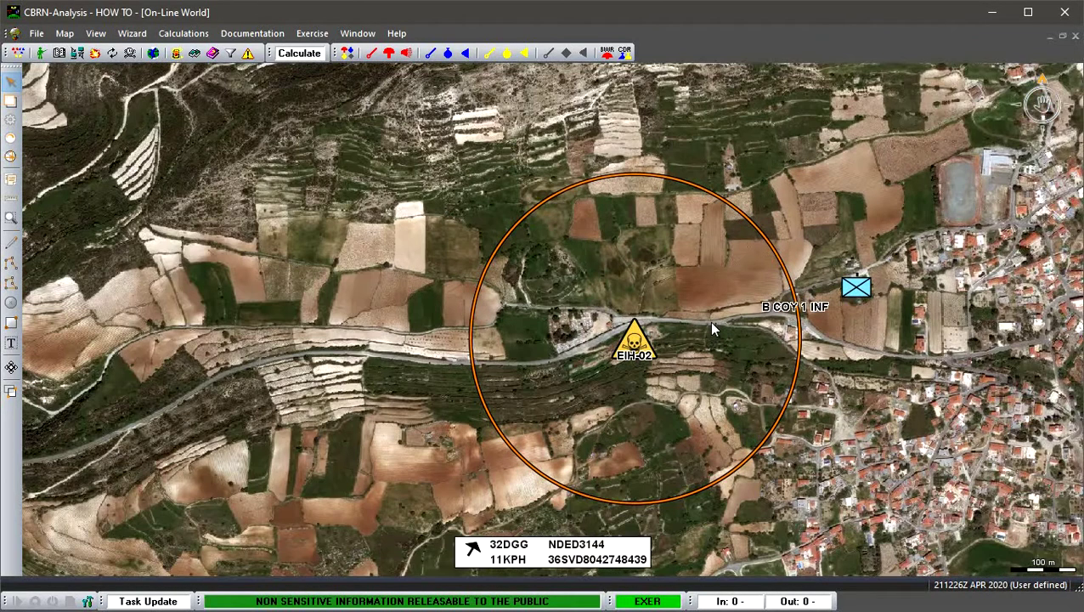
scroll(695, 335, down, 1)
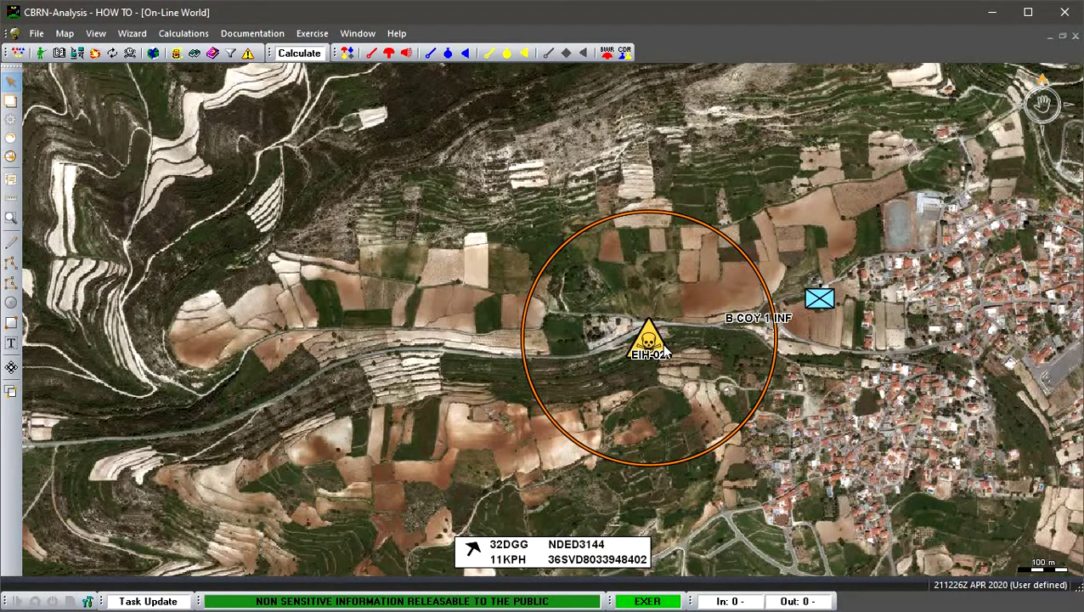
scroll(662, 343, down, 1)
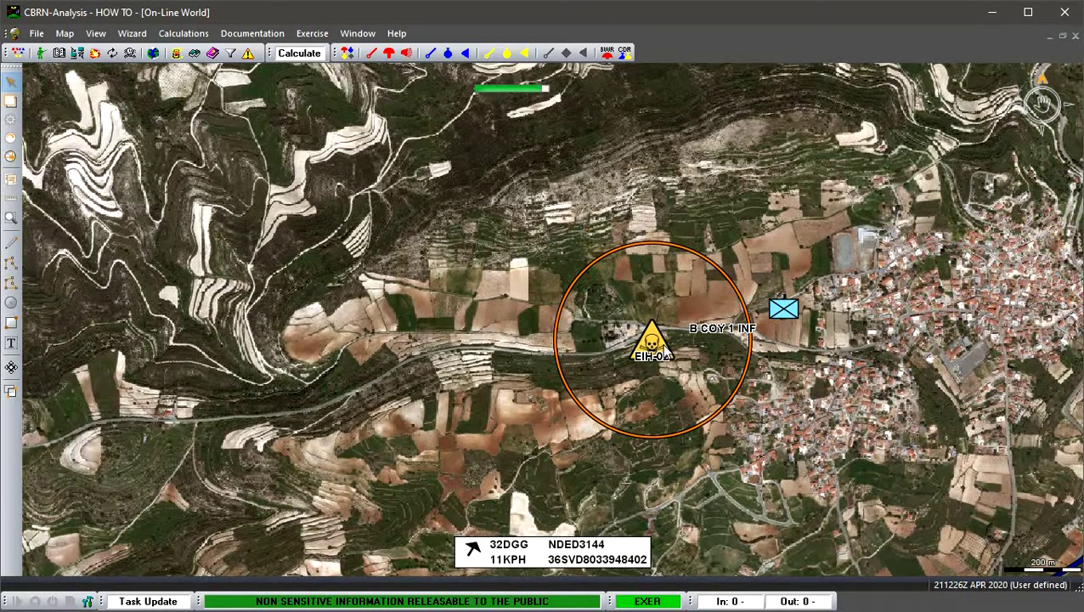
scroll(666, 352, down, 2)
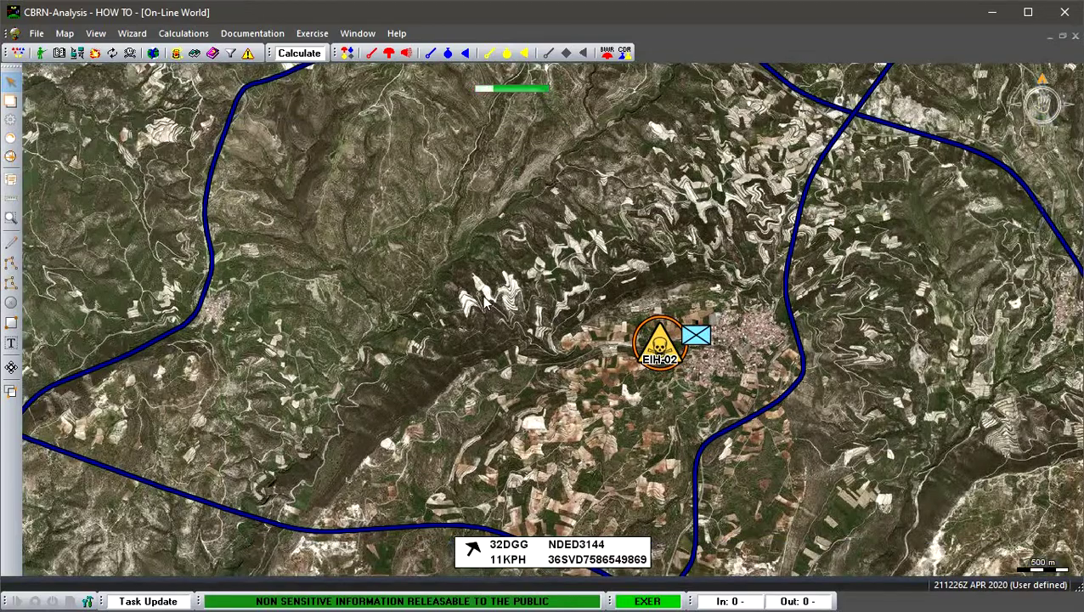
scroll(530, 313, down, 1)
scroll(529, 313, down, 1)
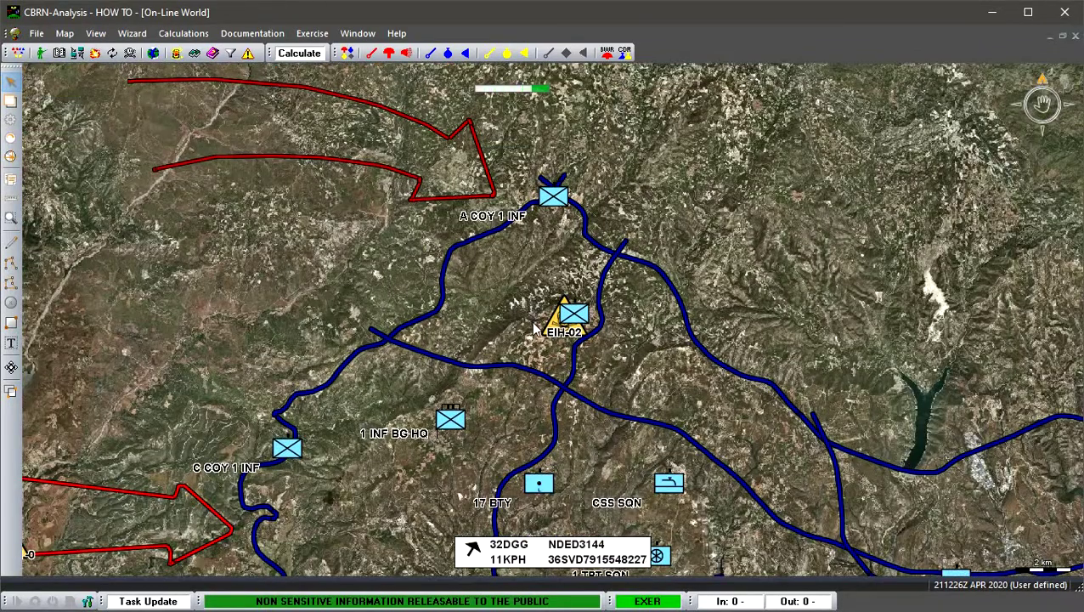
drag(532, 312, 406, 150)
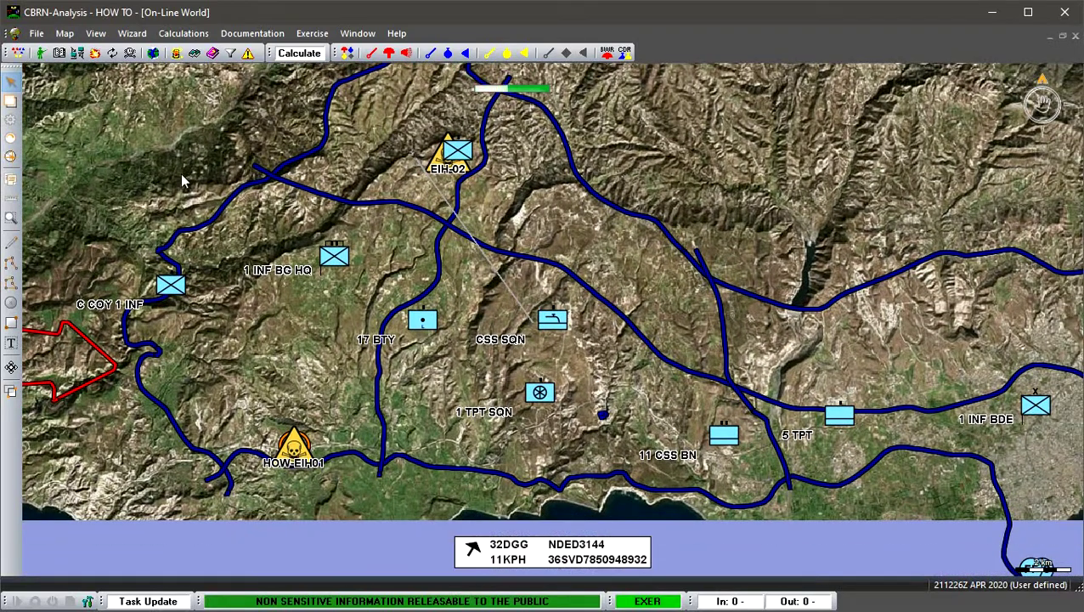
Step: Reduce the map symbol size below Default toward Small so the EIH-02 and HOW-EIH01 icons shrink
click(11, 121)
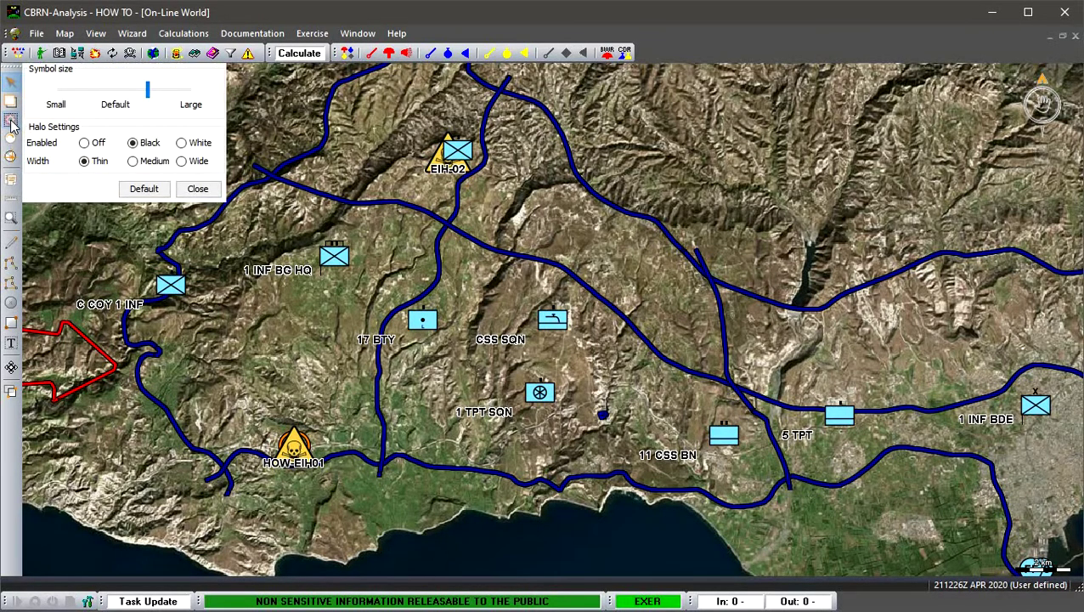
click(119, 99)
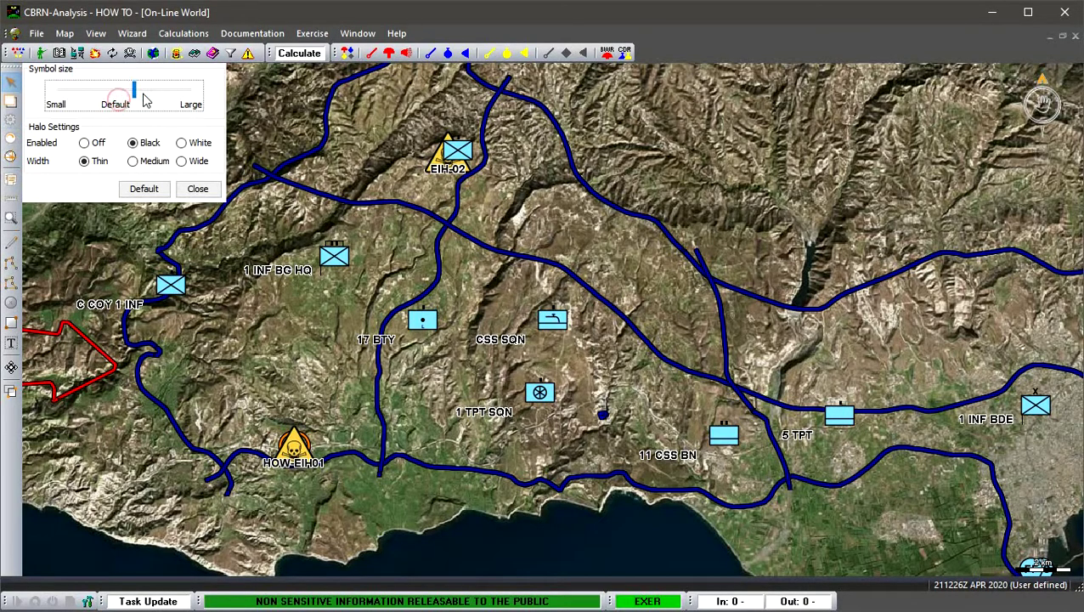
click(100, 100)
drag(100, 100, 94, 100)
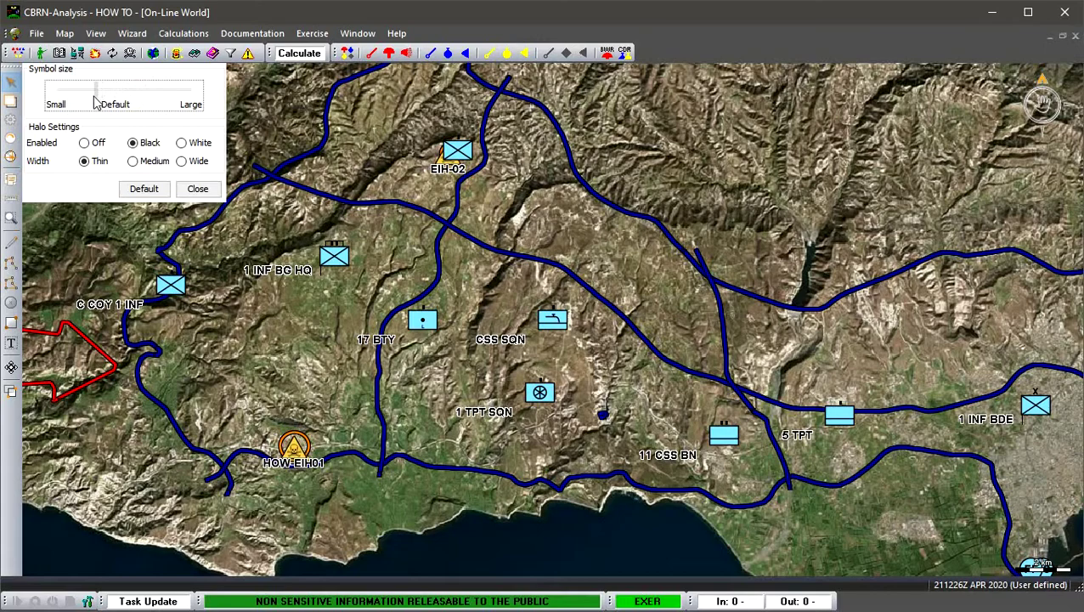
click(195, 190)
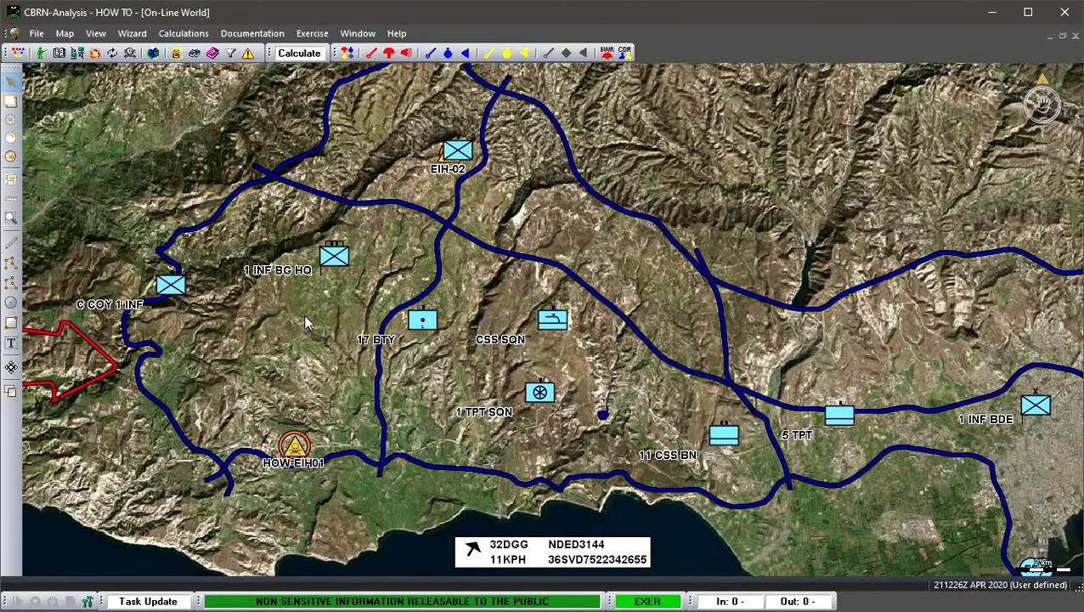
Step: Zoom in on EIH-02, tilt the map, and pan to show its ring beside the village
scroll(308, 321, up, 2)
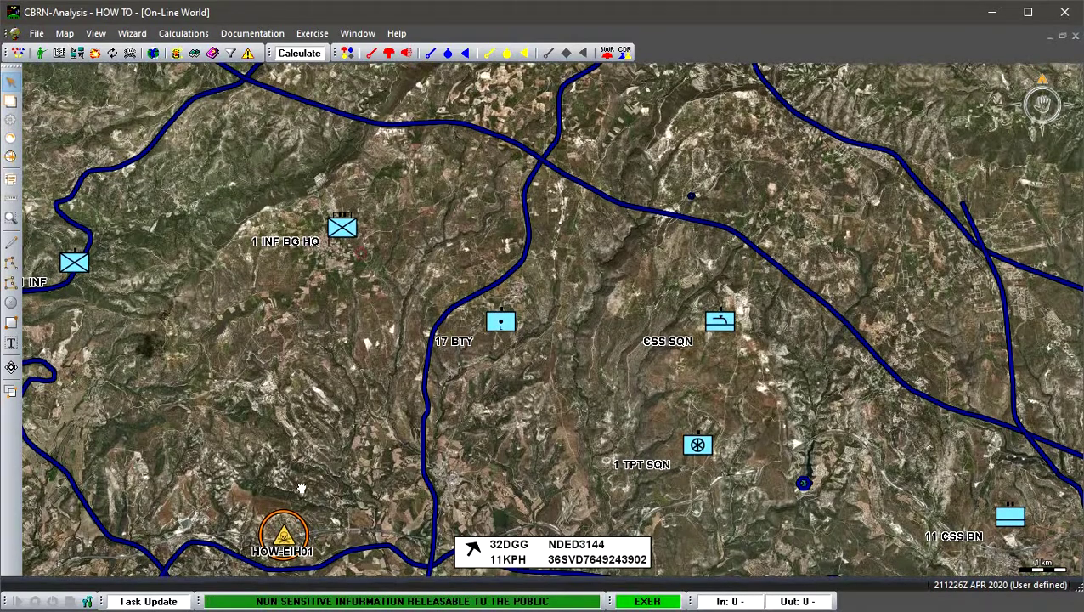
drag(310, 319, 311, 491)
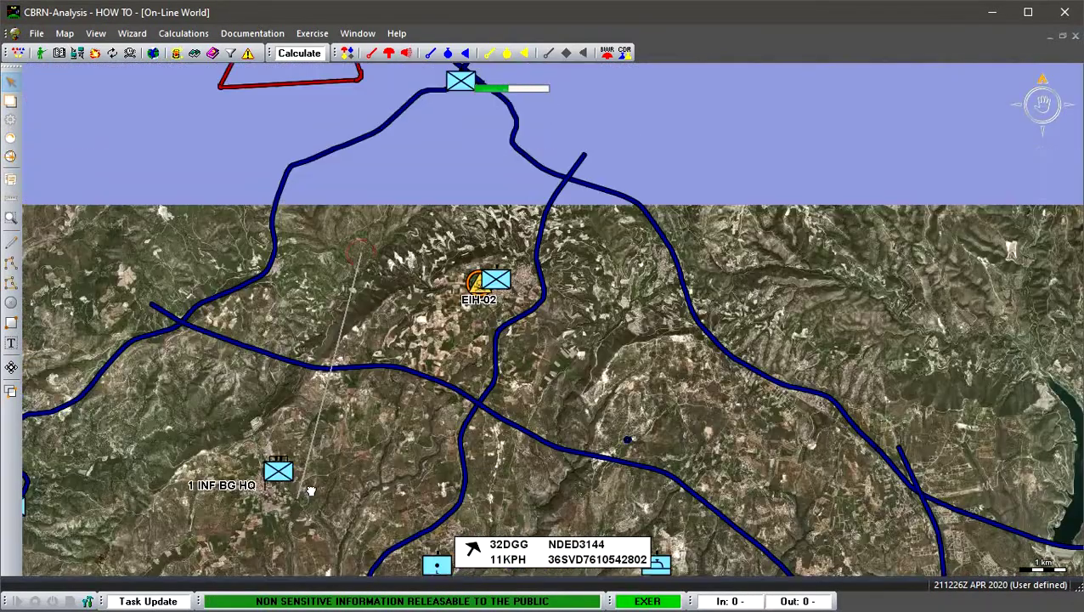
scroll(444, 293, up, 5)
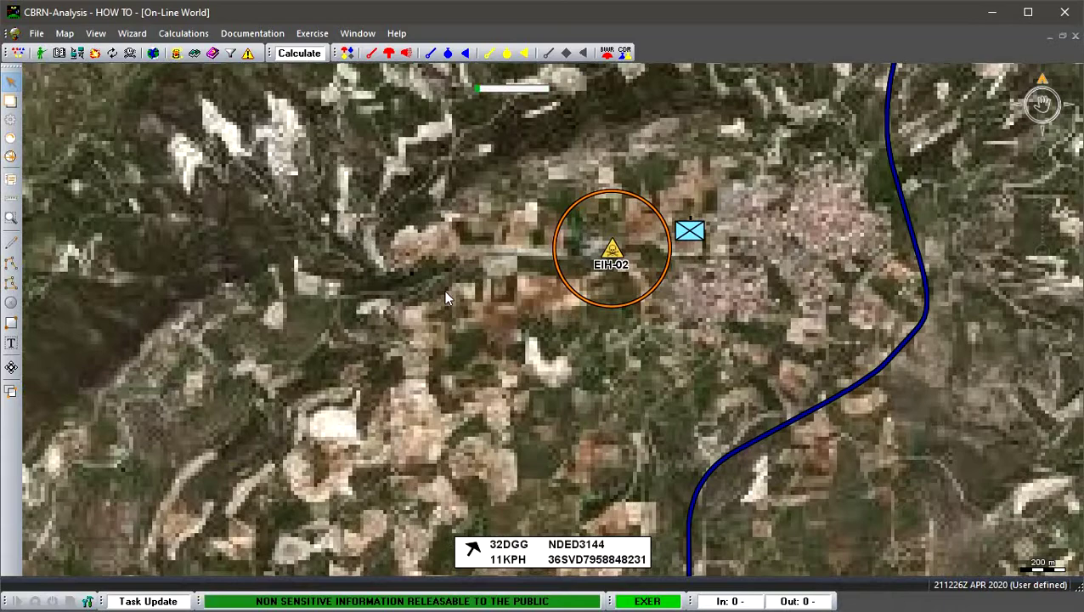
key(Right)
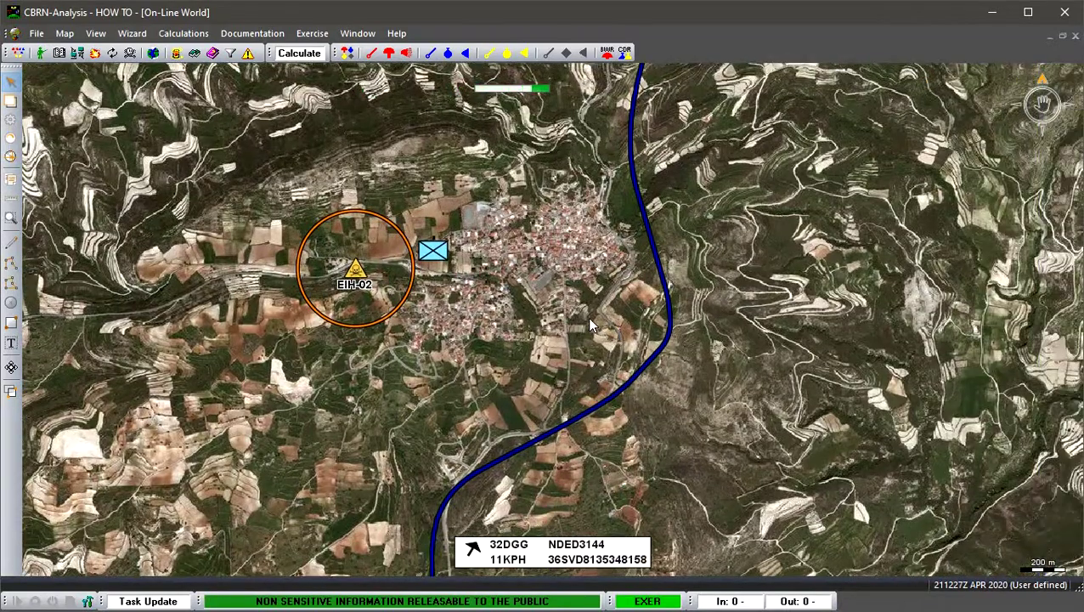